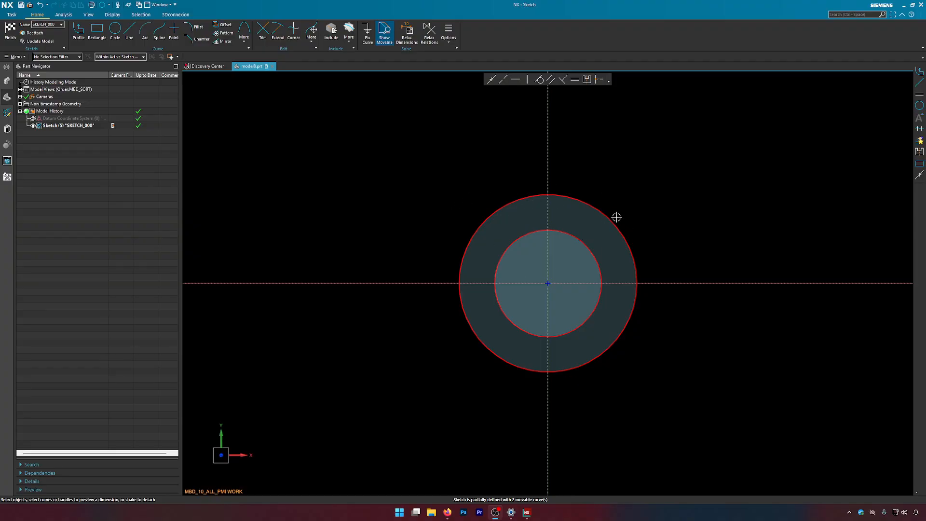
# Dimension the outer circle's diameter with the expression OD=1 and scale the entire sketch to match
pyautogui.click(502, 202)
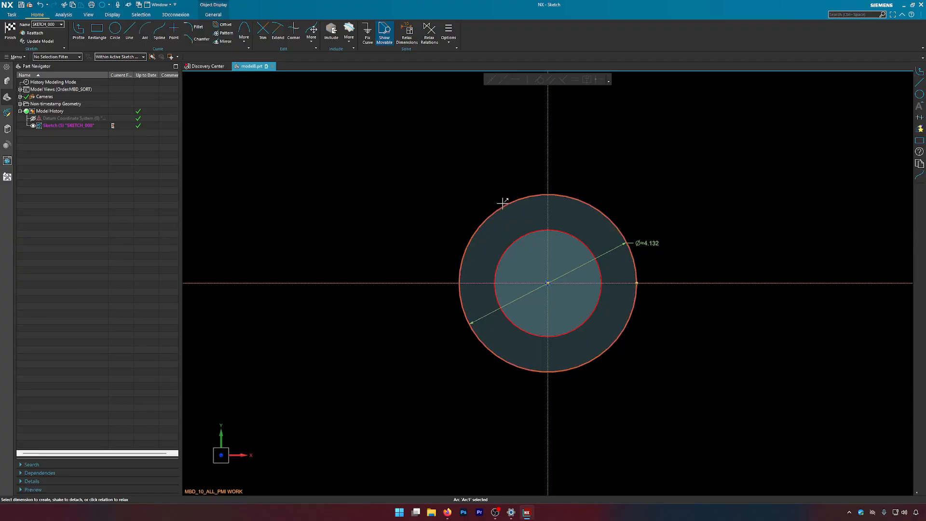
pyautogui.click(649, 241)
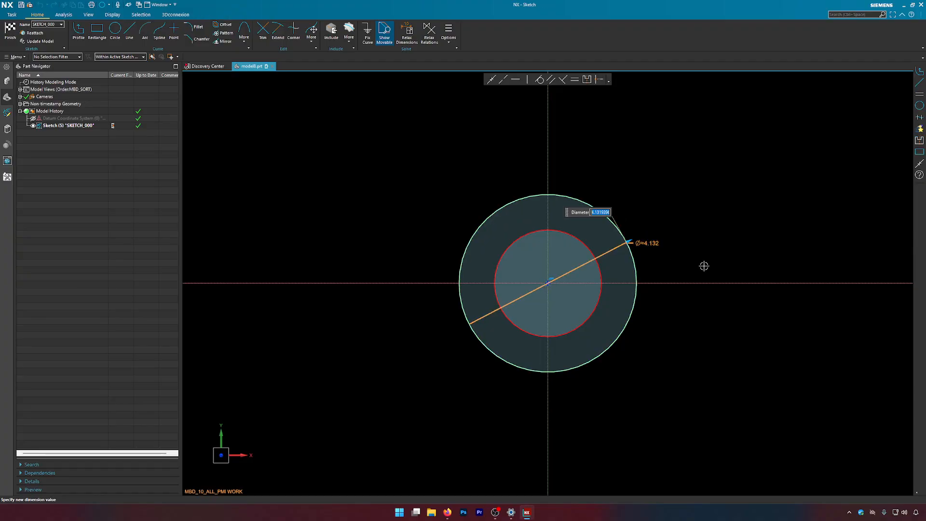
pyautogui.write('OD=')
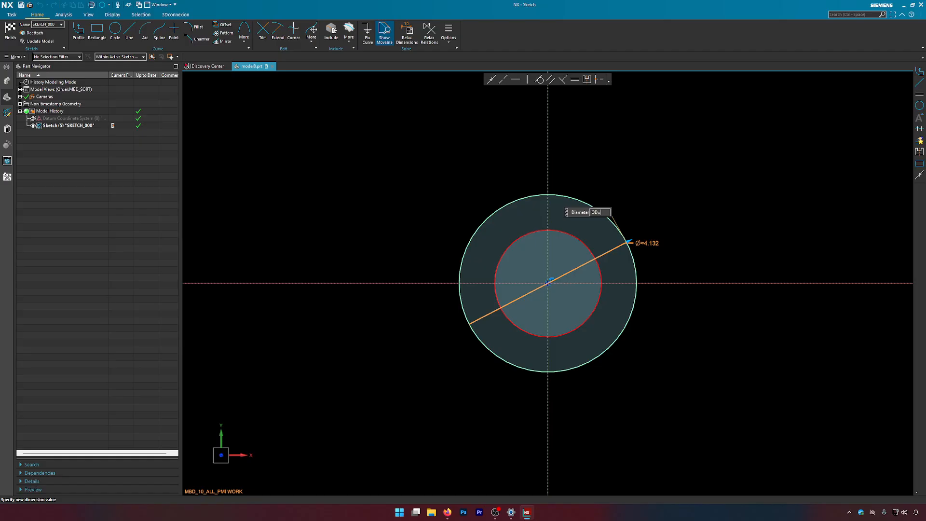
pyautogui.write('1')
pyautogui.press('Return')
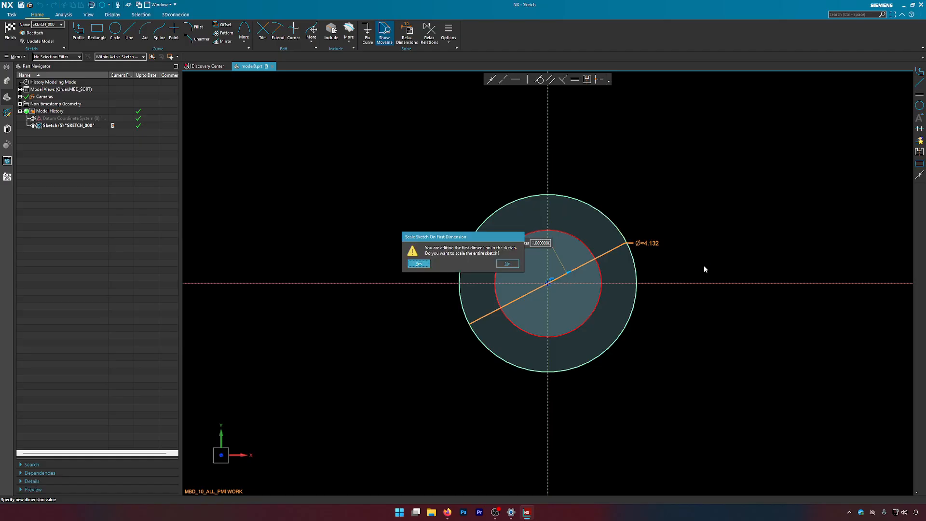
pyautogui.click(418, 263)
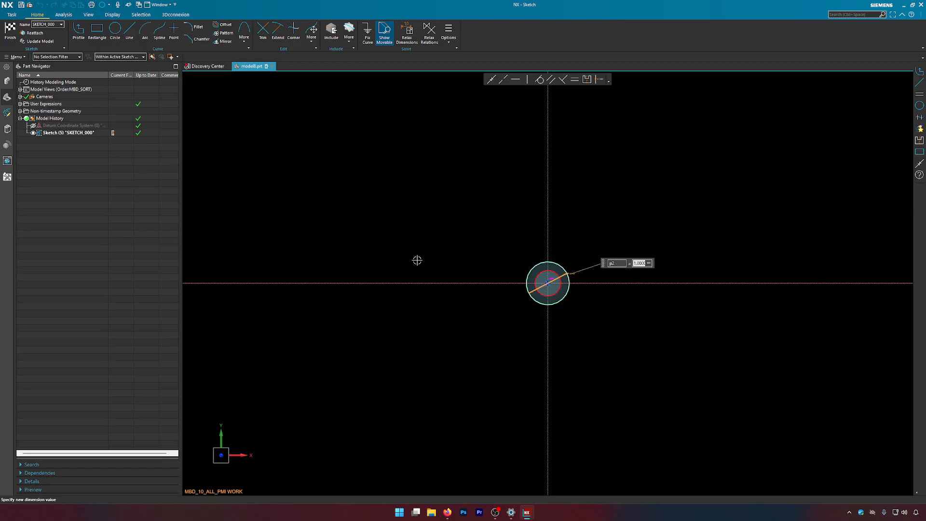
pyautogui.middleClick(659, 323)
# Enlarge the sketch dimension text and place the OD dimension label above and outside the circles
pyautogui.scroll(-1, 580, 299)
pyautogui.scroll(7, 580, 299)
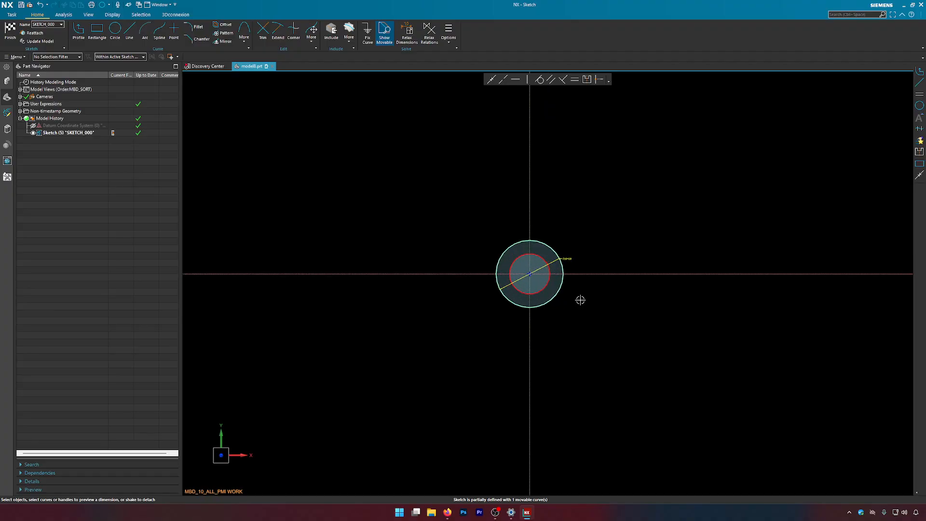
pyautogui.hotkey('ctrl', 'shift', '.')
pyautogui.hotkey('ctrl', 'shift', '.')
pyautogui.hotkey('ctrl', 'shift', '.')
pyautogui.hotkey('ctrl', 'shift', '.')
pyautogui.hotkey('ctrl', 'shift', '.')
pyautogui.hotkey('ctrl', 'shift', '.')
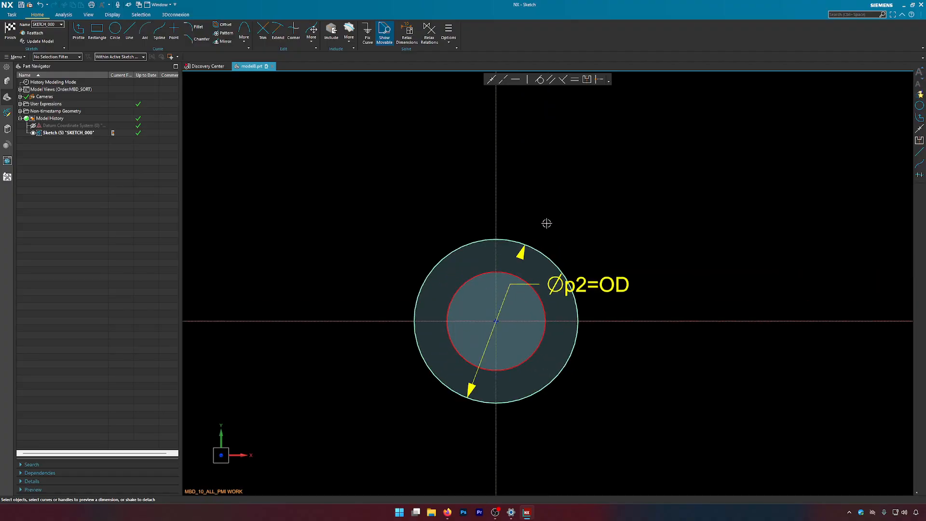
pyautogui.moveTo(593, 280); pyautogui.dragTo(690, 174)
# Dimension the inner circle's diameter with the expression ID=0.5, placing the label outside the circles opposite the OD dimension
pyautogui.click(508, 272)
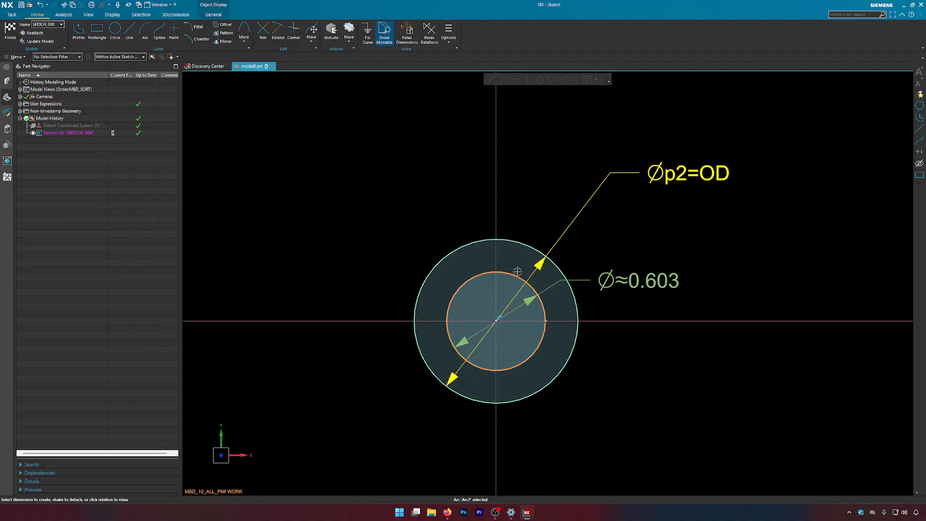
pyautogui.click(267, 216)
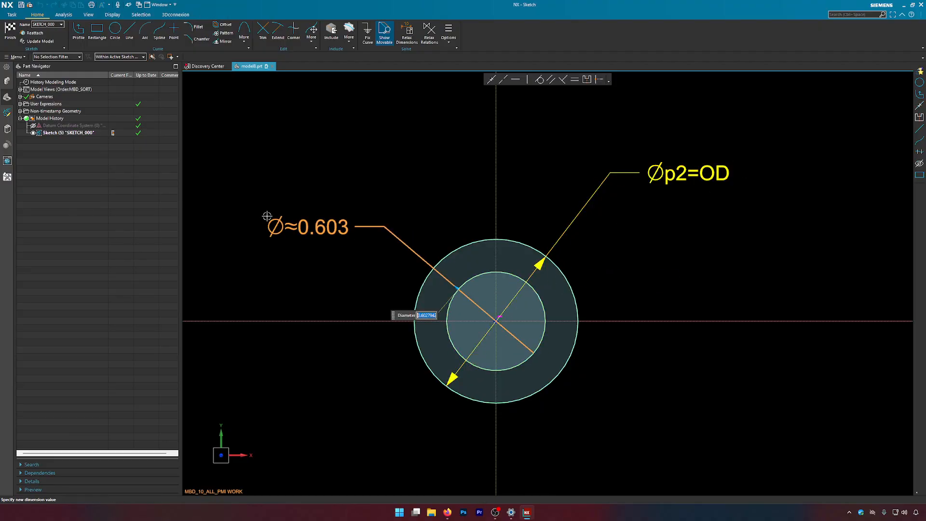
pyautogui.press('BackSpace')
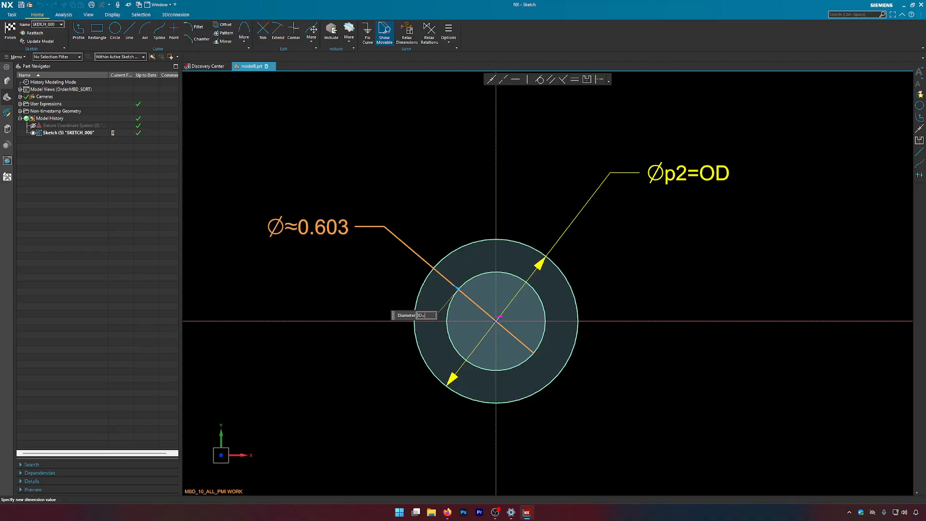
pyautogui.press('Return')
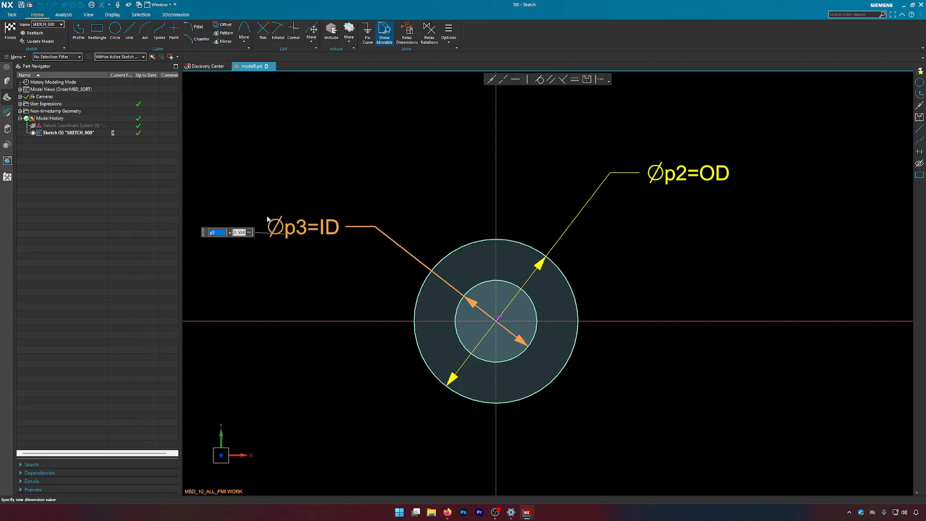
pyautogui.click(301, 185)
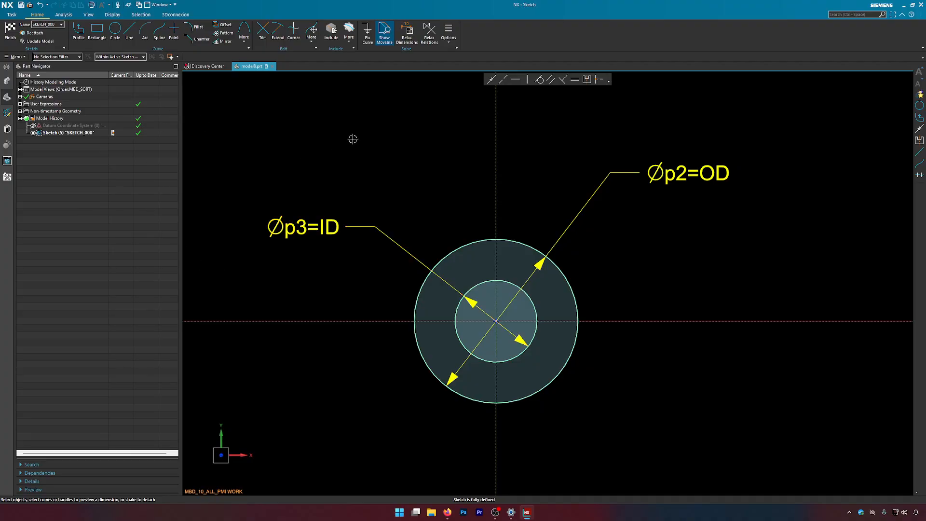
# Finish the sketch and extrude both circles to an end distance given by the expression THK=0.125 in
pyautogui.click(10, 32)
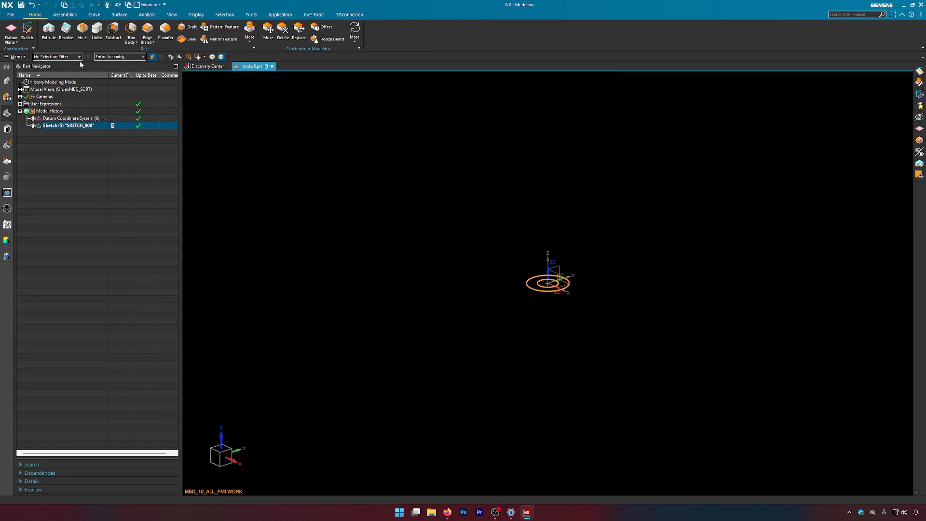
pyautogui.click(48, 32)
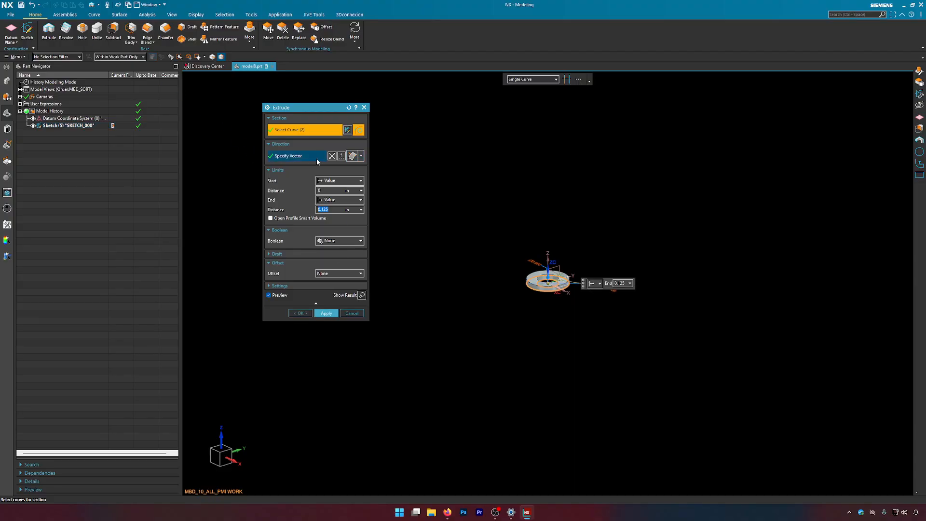
pyautogui.write('THK=0.125')
pyautogui.press('Return')
pyautogui.click(299, 313)
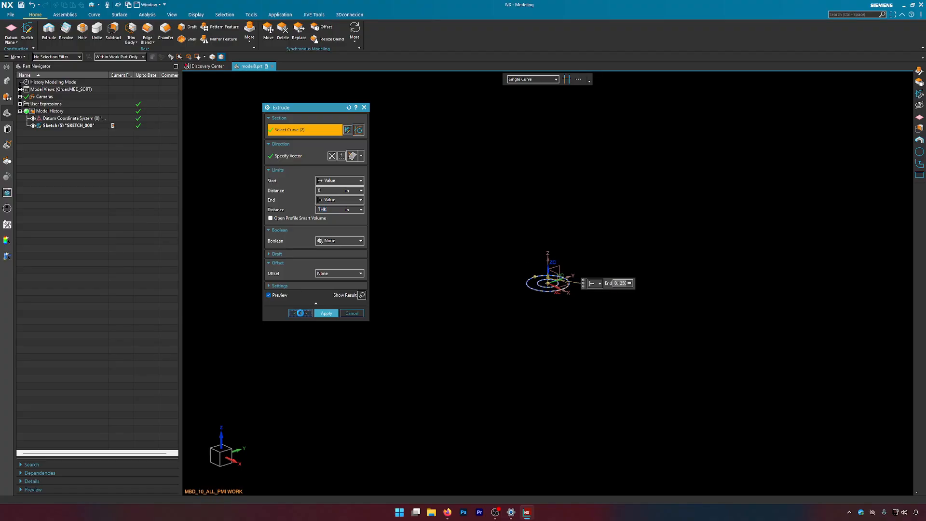
# Review the THK, ID and OD entries in the part's expressions list, and close it without editing
pyautogui.scroll(3, 584, 260)
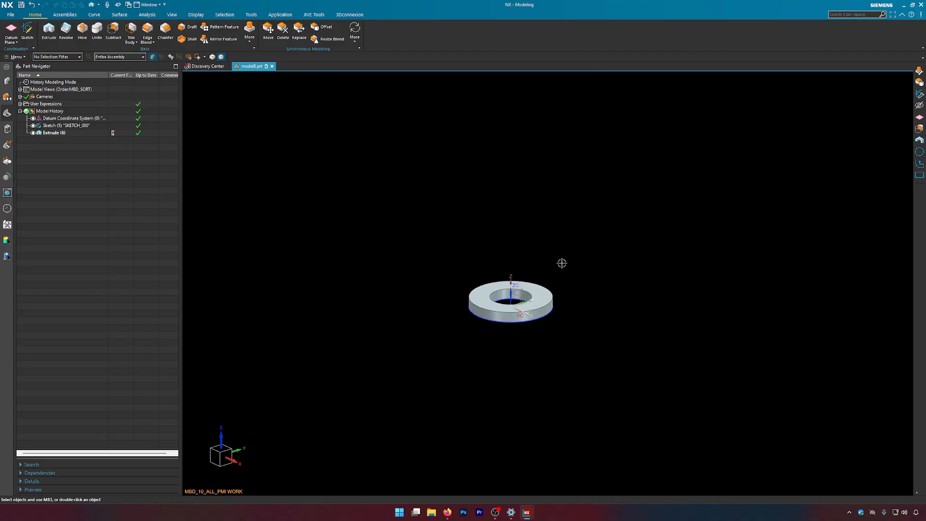
pyautogui.moveTo(562, 248); pyautogui.dragTo(543, 263, button='middle')
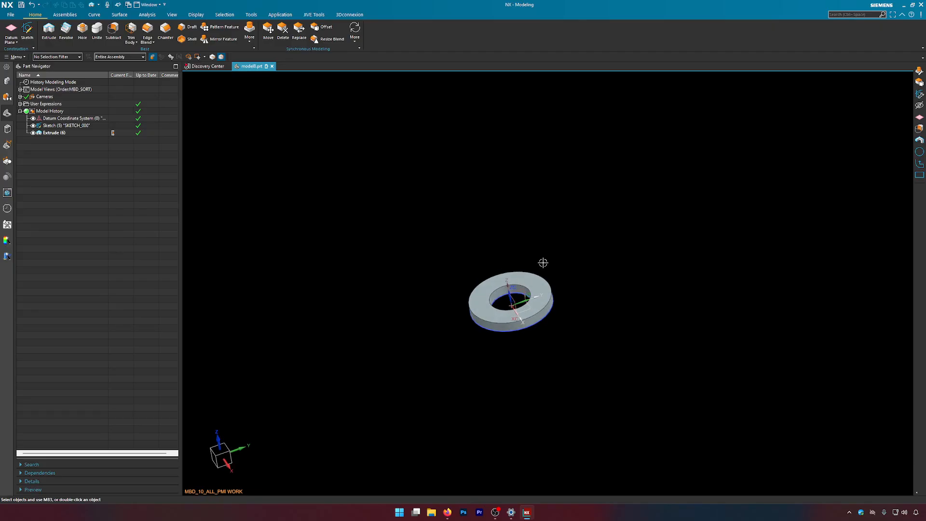
pyautogui.click(347, 184)
pyautogui.hotkey('ctrl', 'e')
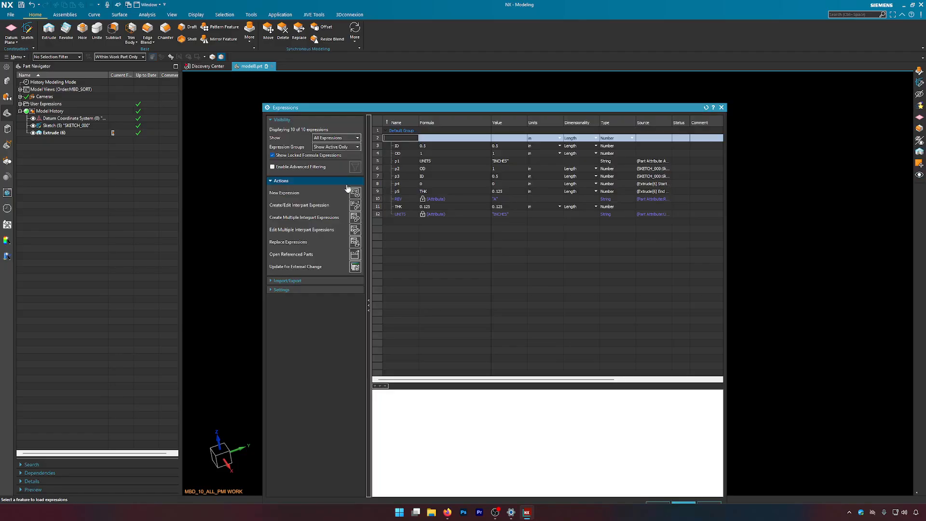
pyautogui.moveTo(429, 110); pyautogui.dragTo(250, 40)
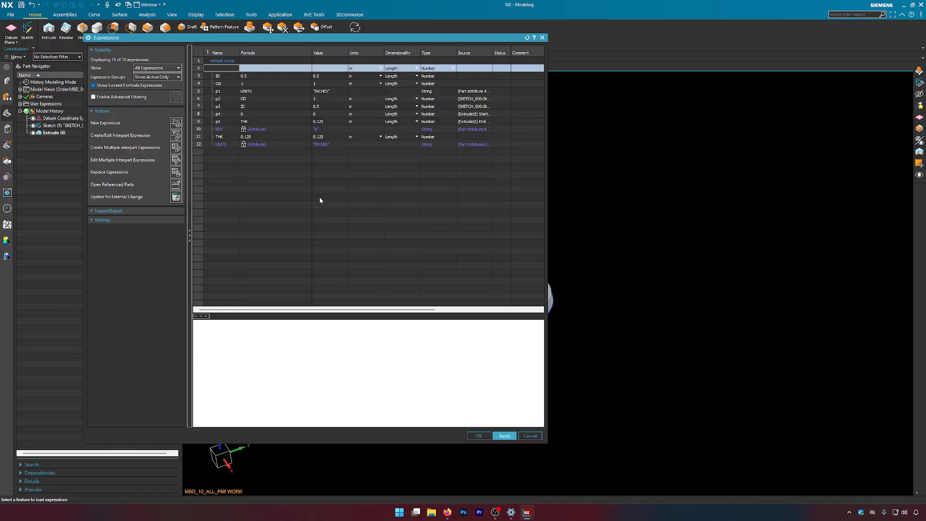
pyautogui.click(220, 137)
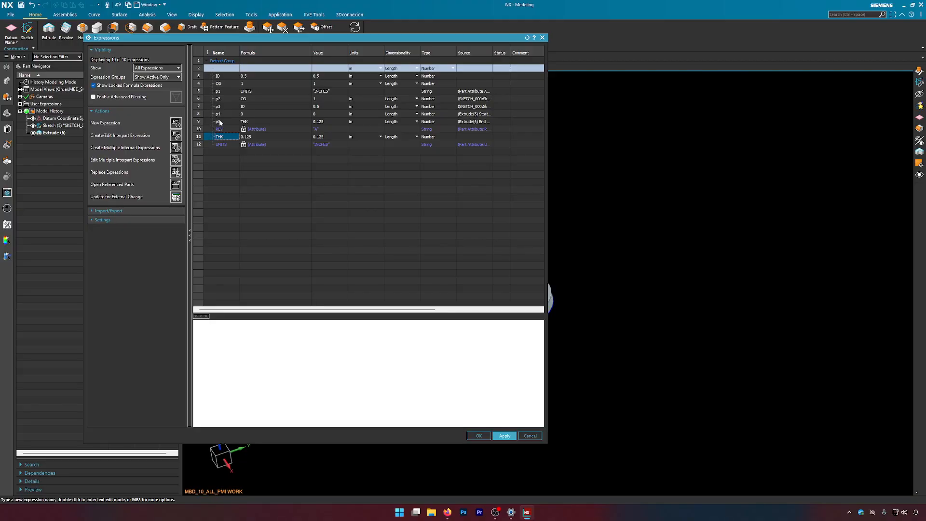
pyautogui.click(218, 77)
pyautogui.click(220, 85)
pyautogui.click(542, 38)
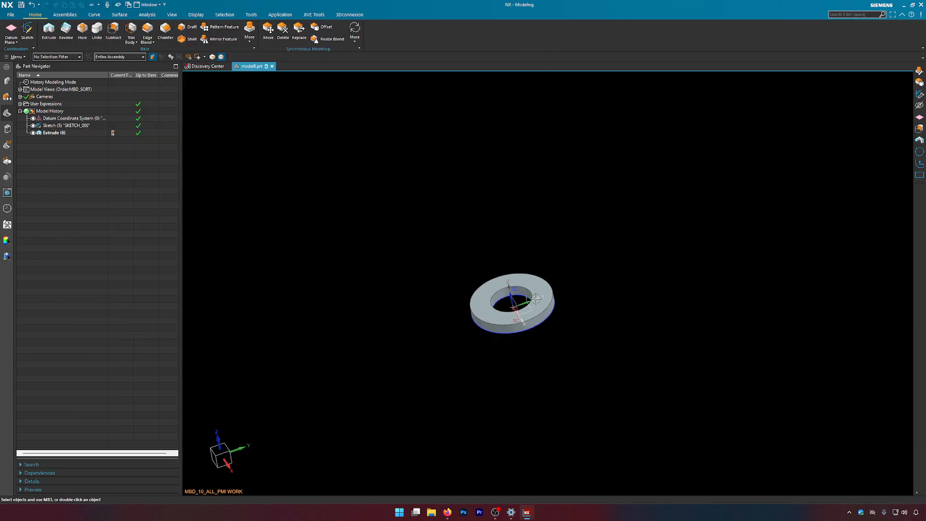
# Open the Part Families definition for the washer and move its dialog clear of the tools
pyautogui.scroll(1, 403, 281)
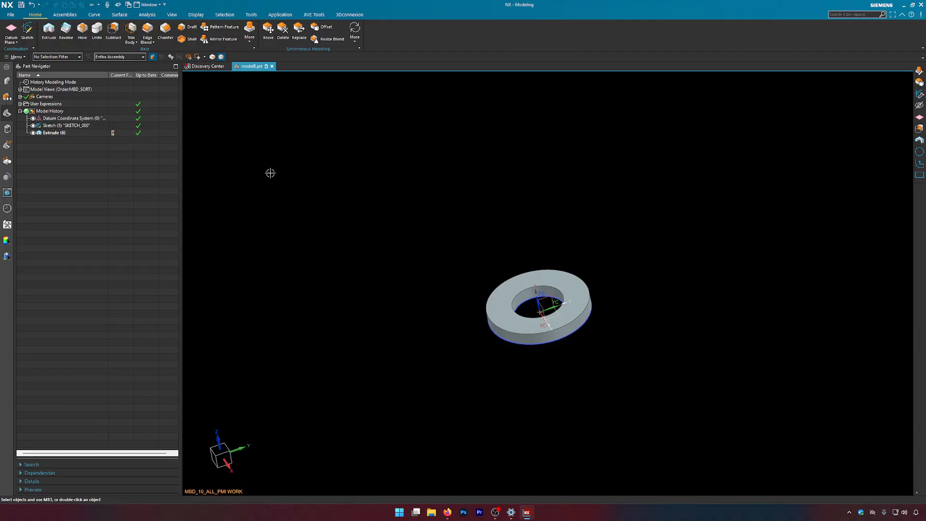
pyautogui.click(250, 18)
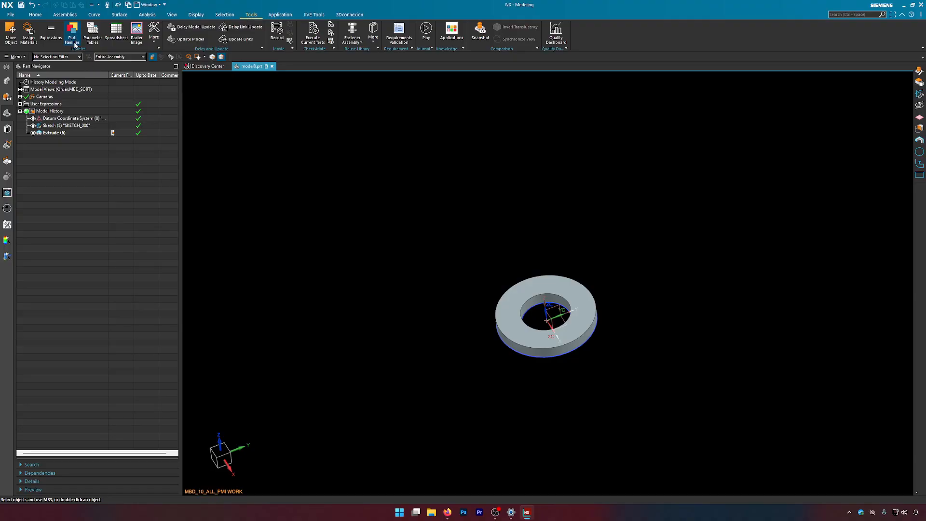
pyautogui.click(72, 38)
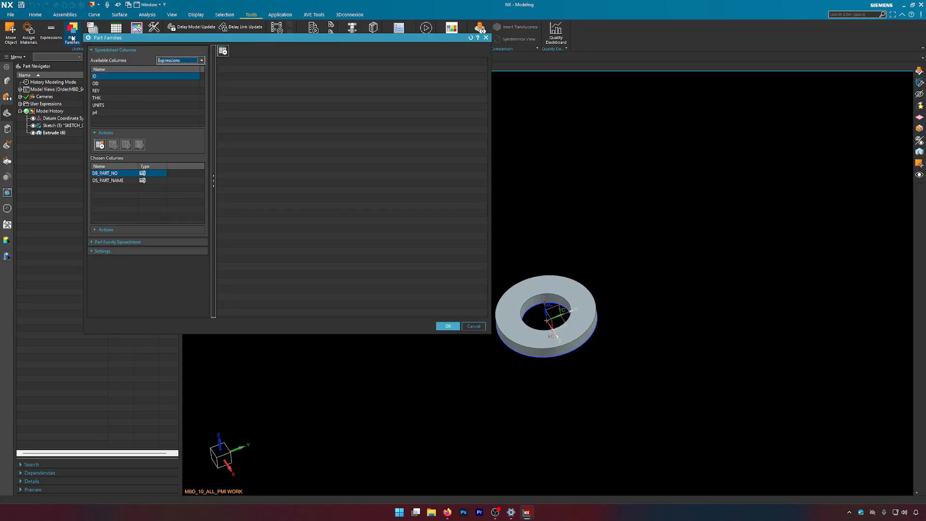
pyautogui.moveTo(350, 83); pyautogui.dragTo(366, 116)
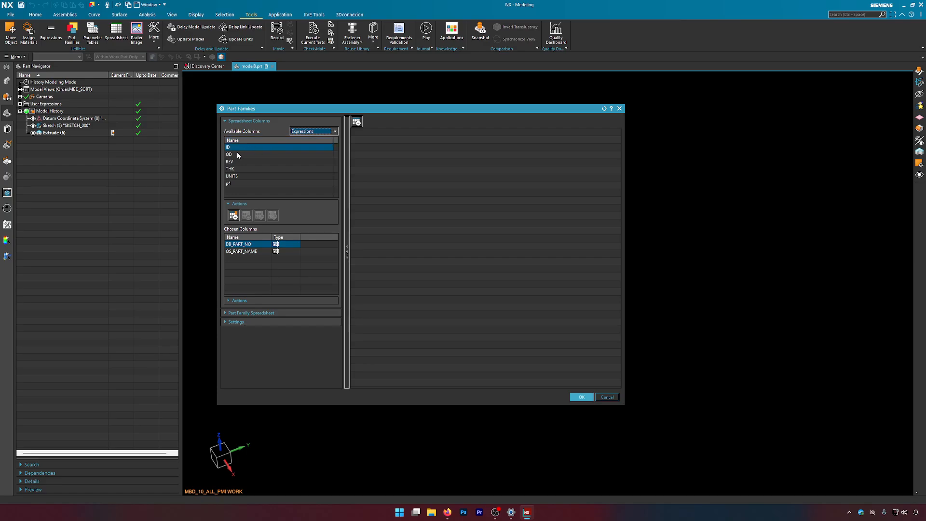
# Examine the Features and Attributes categories of available family columns, and return to Expressions
pyautogui.click(333, 132)
pyautogui.click(308, 146)
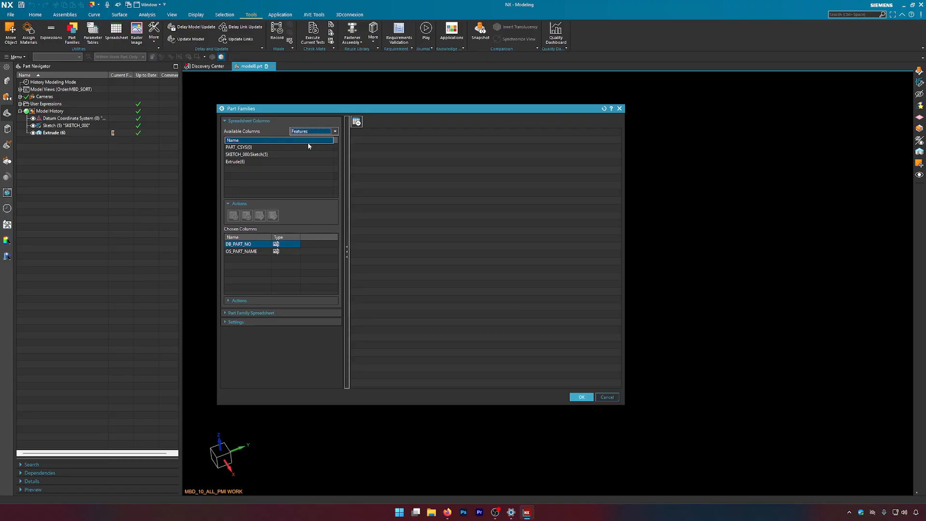
pyautogui.click(319, 131)
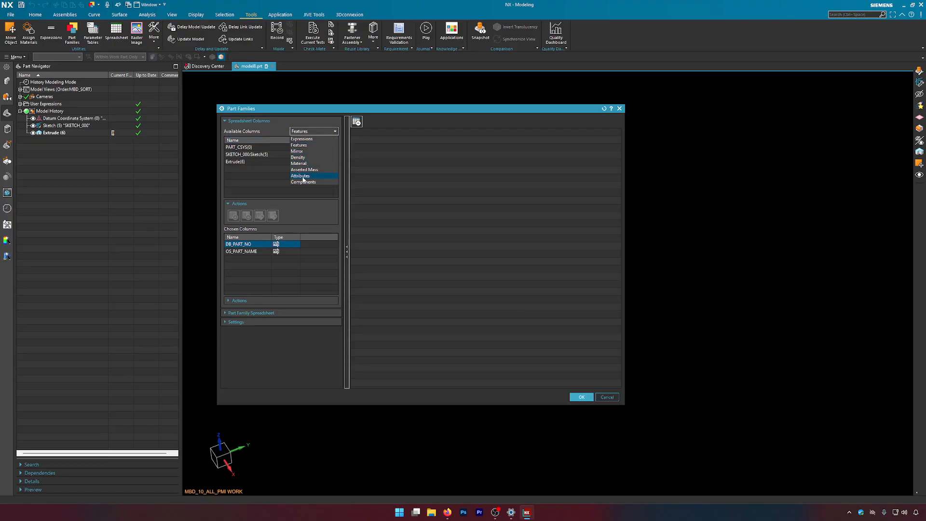
pyautogui.click(303, 177)
pyautogui.click(309, 131)
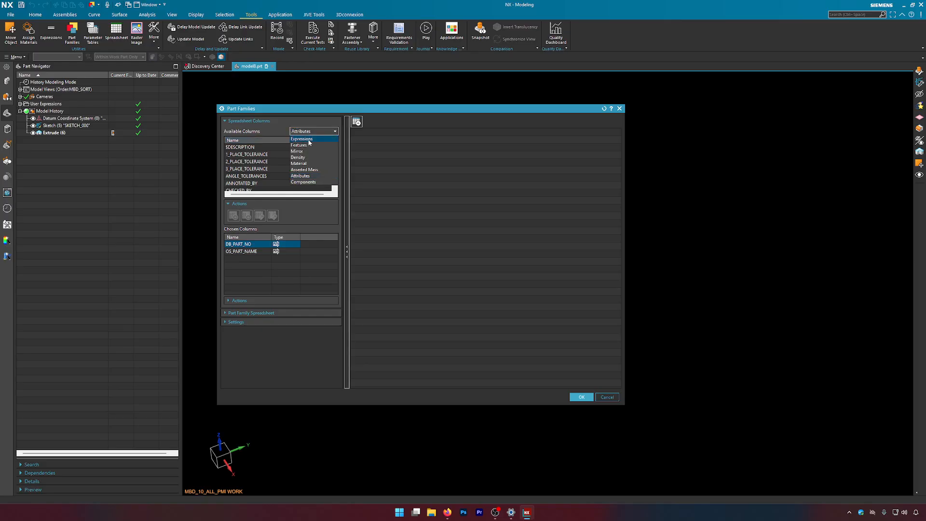
pyautogui.click(302, 139)
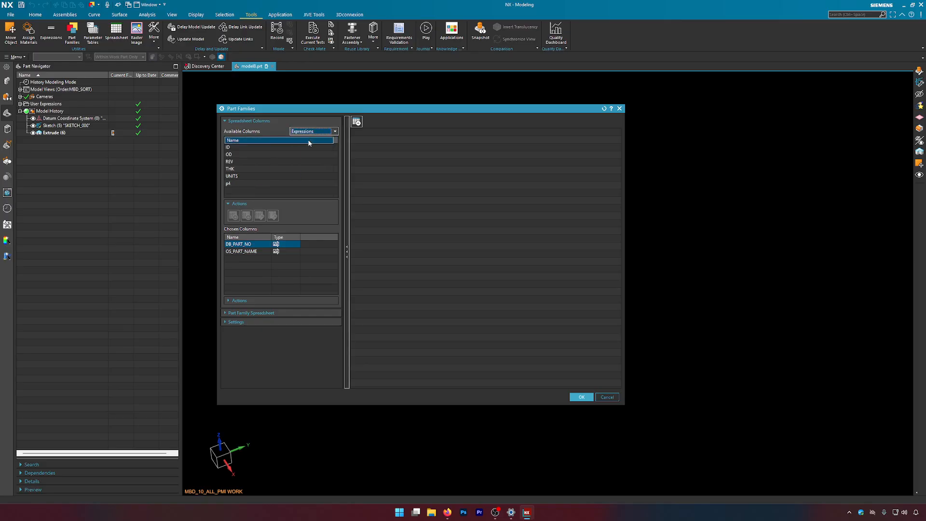
# Add the ID, OD and THK expressions to the part family's chosen columns
pyautogui.click(229, 149)
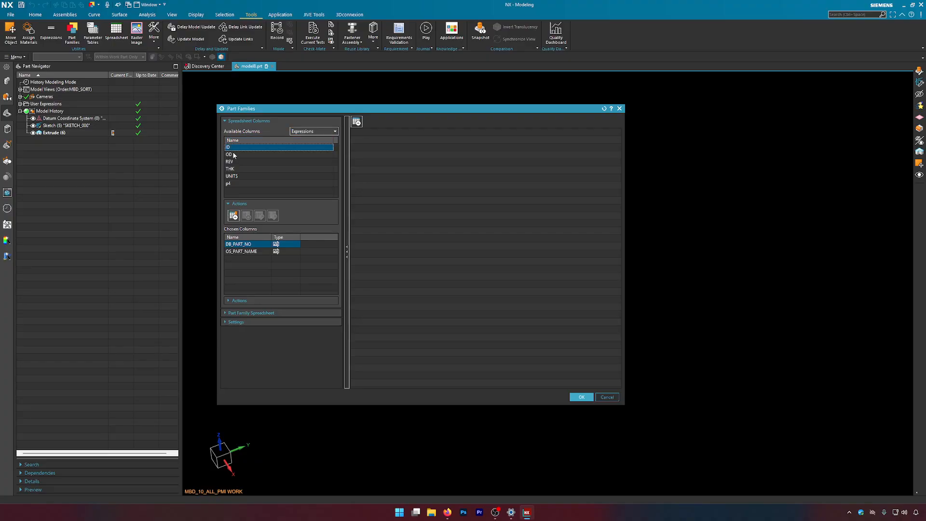
pyautogui.keyDown('ctrl'); pyautogui.click(235, 154); pyautogui.keyUp('ctrl')
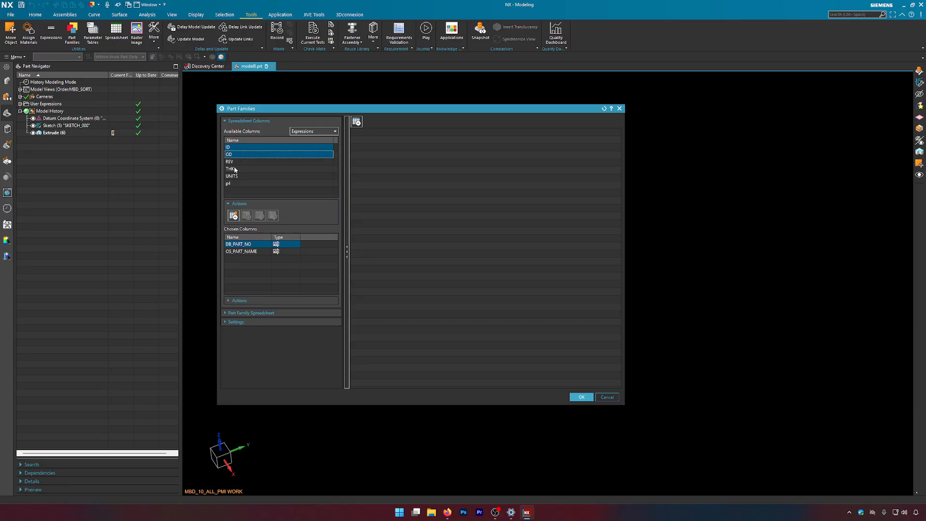
pyautogui.keyDown('ctrl'); pyautogui.click(236, 169); pyautogui.keyUp('ctrl')
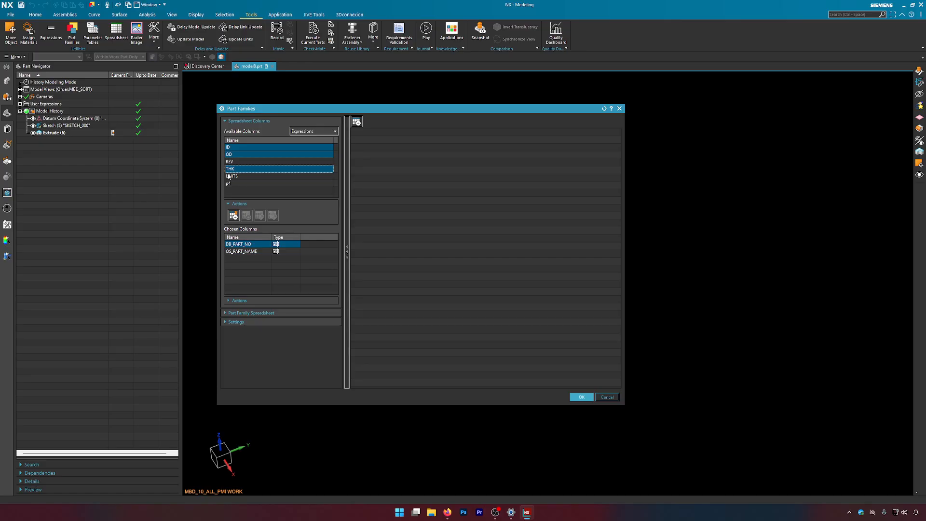
pyautogui.click(234, 216)
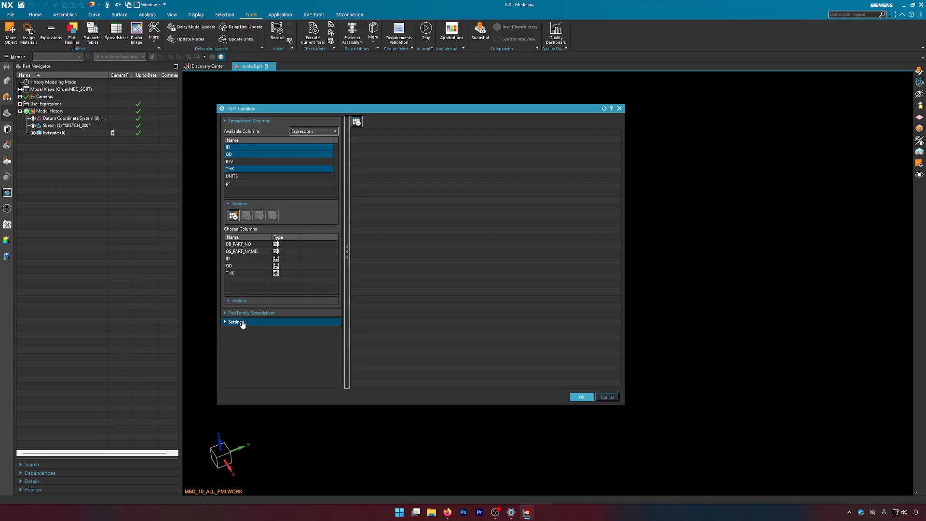
# Expand the part family spreadsheet and settings options, and try to create the family's external spreadsheet
pyautogui.click(240, 301)
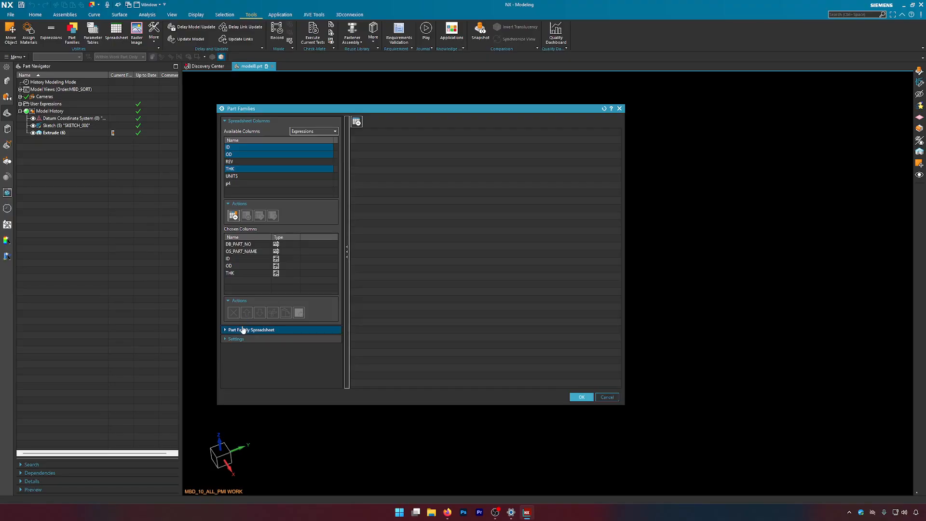
pyautogui.click(237, 251)
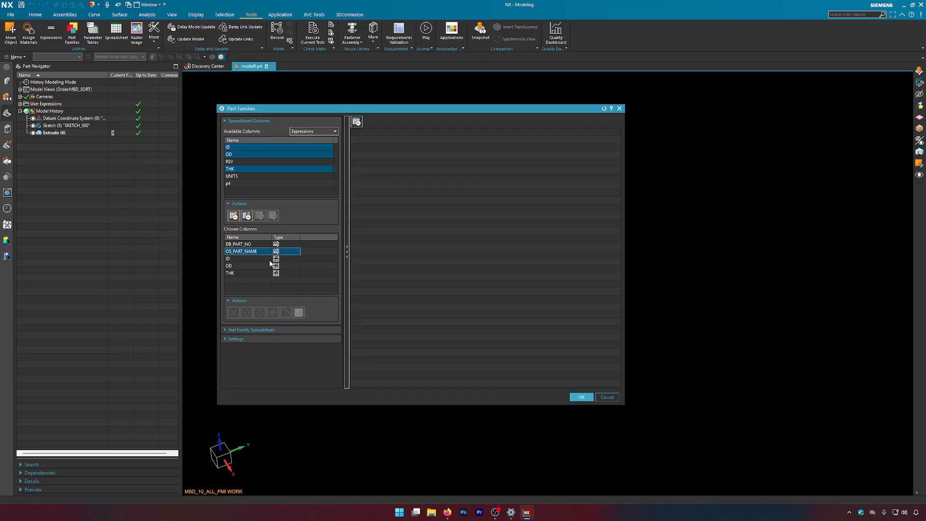
pyautogui.click(262, 331)
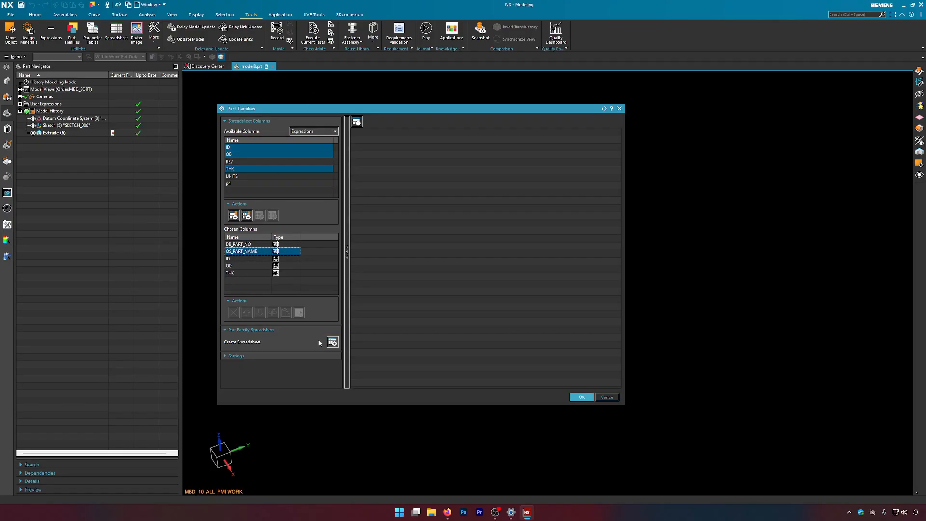
pyautogui.click(237, 356)
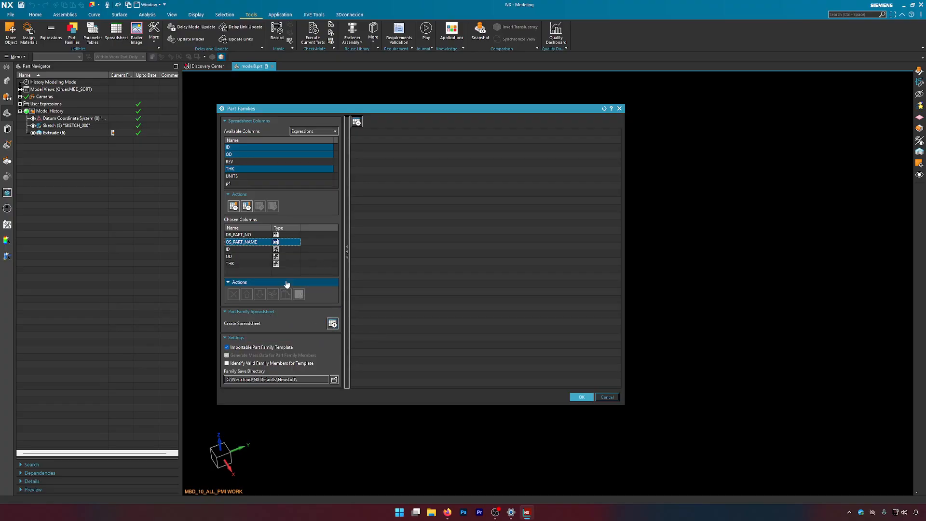
pyautogui.click(332, 324)
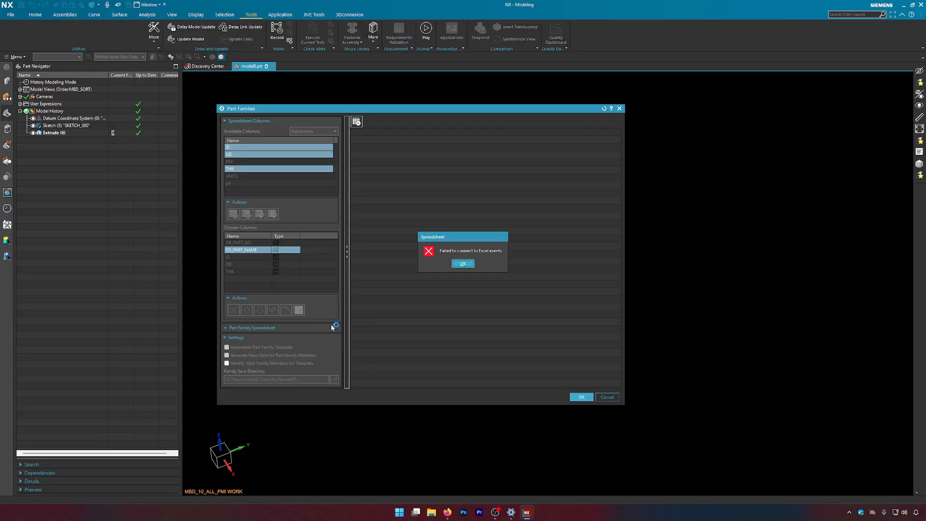
pyautogui.click(463, 265)
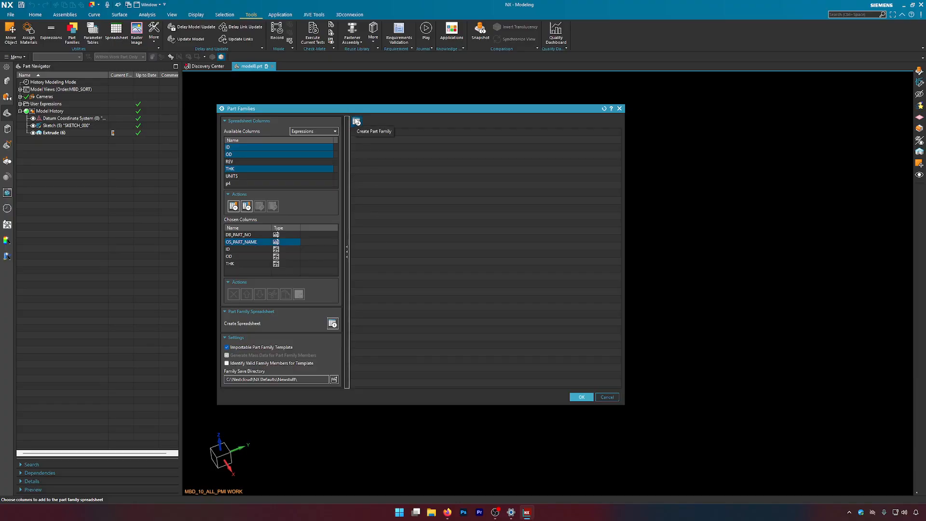
# Create the part family table and set its save directory to a new folder named "part family thing" inside Newstuff
pyautogui.click(357, 122)
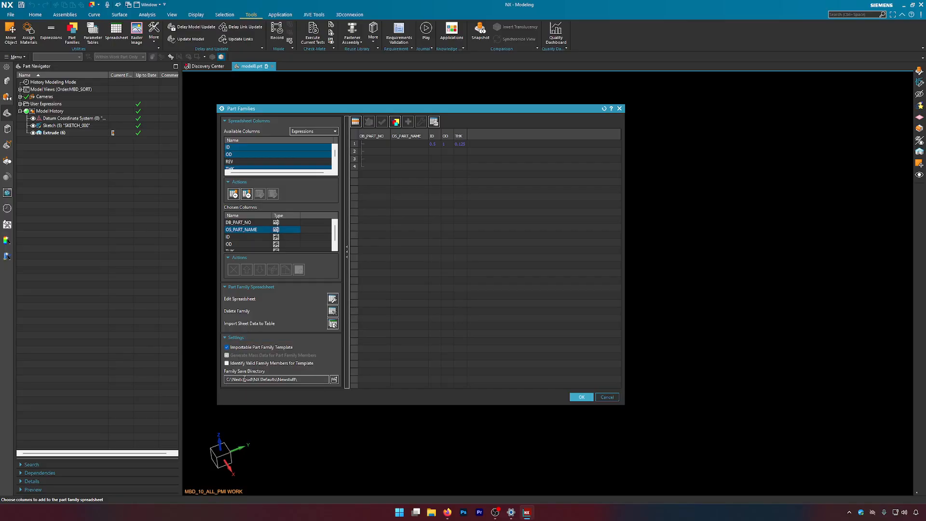
pyautogui.click(333, 380)
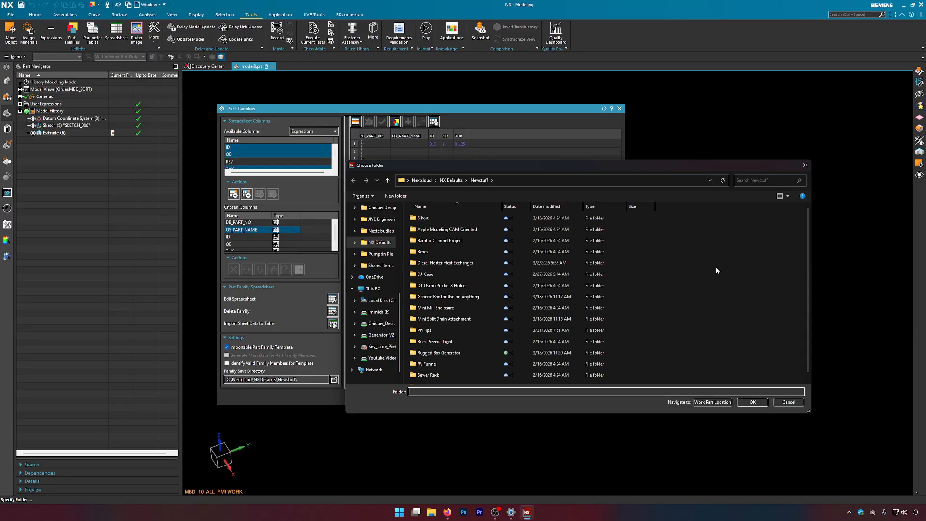
pyautogui.hotkey('ctrl', 'shift', 'n')
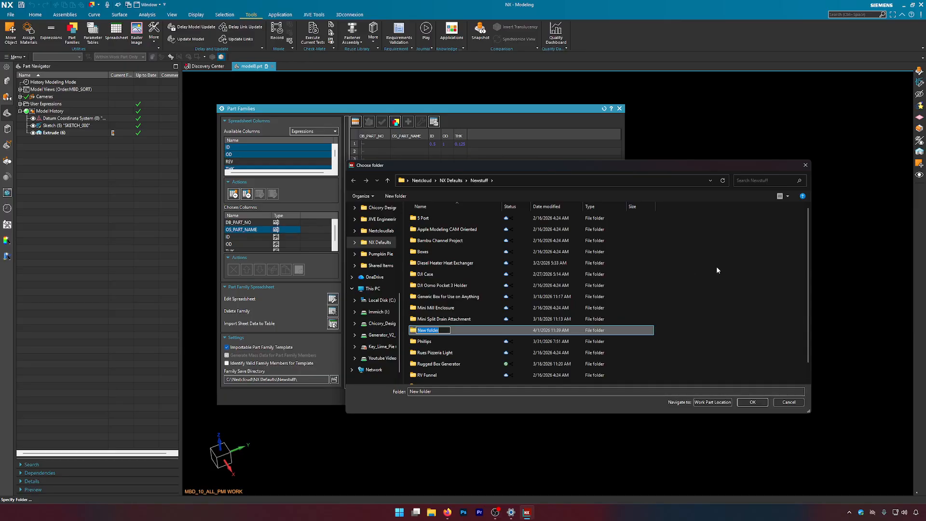
pyautogui.write('part family thing')
pyautogui.press('Return')
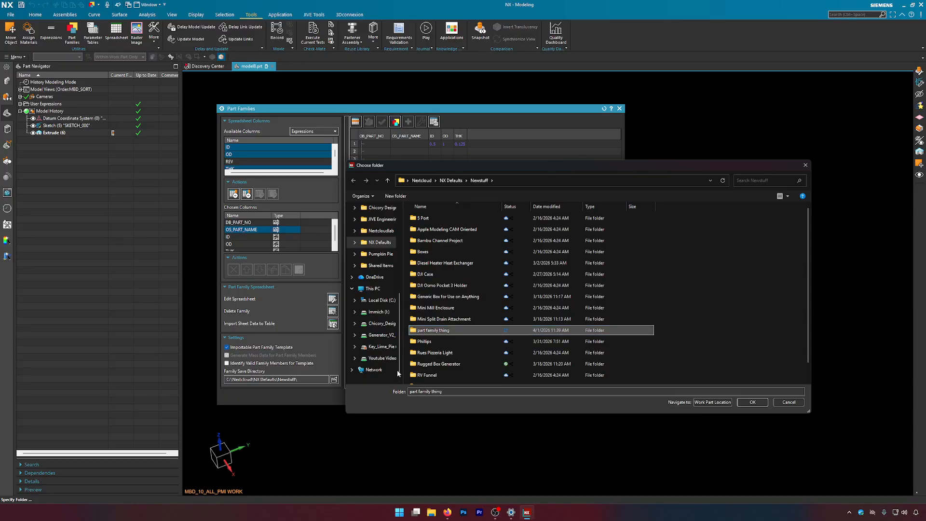
pyautogui.doubleClick(429, 331)
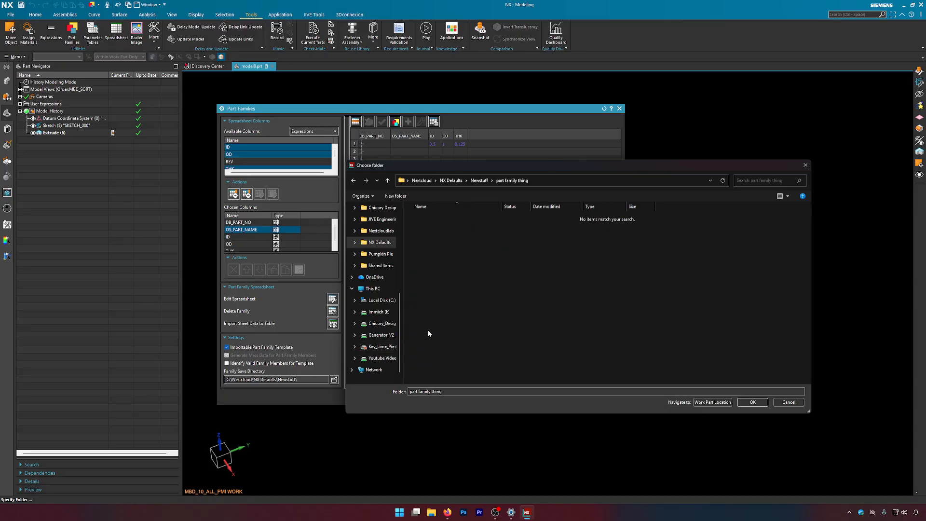
pyautogui.click(752, 402)
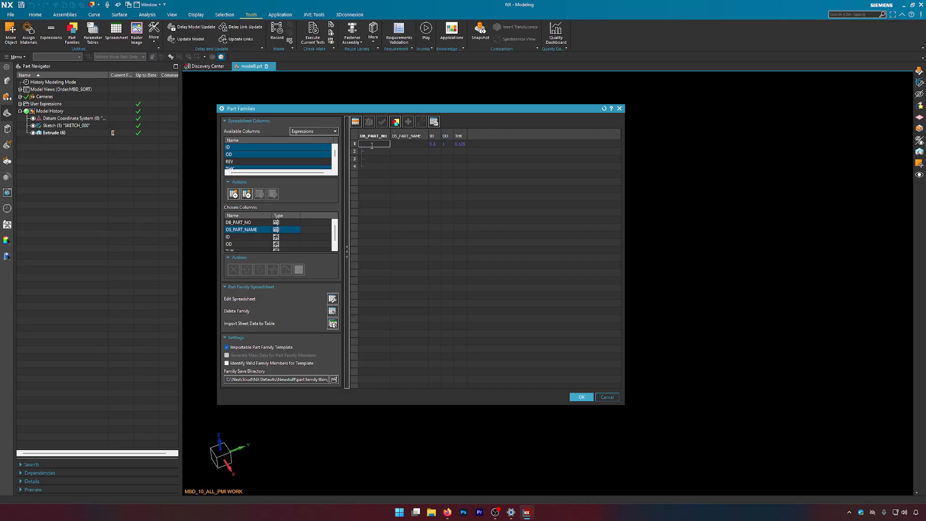
# Fill both DB_PART_NO and OS_PART_NAME with INSTANCE1, INSTANCE2, INSTANCE3 and INSTANCE4 for four family members
pyautogui.write('INSTANCE1')
pyautogui.click(377, 151)
pyautogui.write('INSTANC')
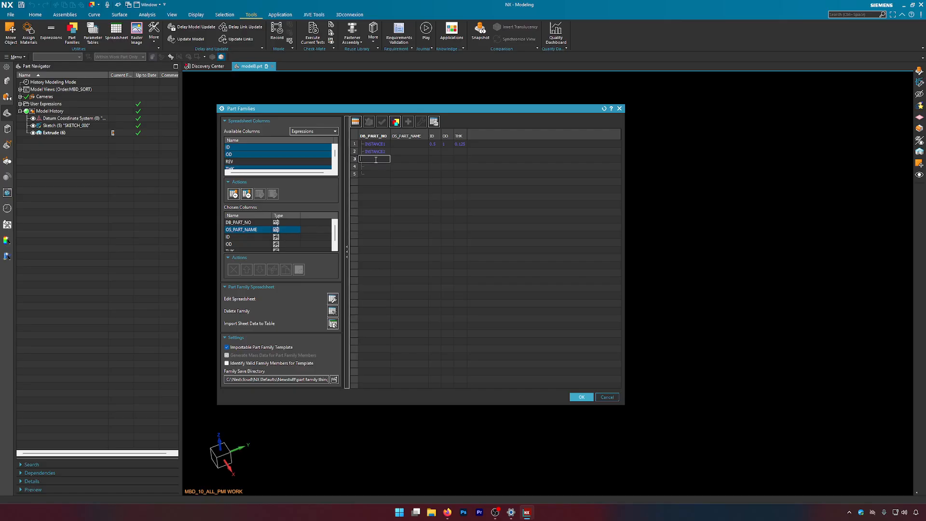
pyautogui.write('INSTAN')
pyautogui.write('INSTANCE')
pyautogui.moveTo(378, 145); pyautogui.dragTo(412, 165)
pyautogui.write('INSTANCE1 INSTANCE2 INSTANCE3 INSTANCE4')
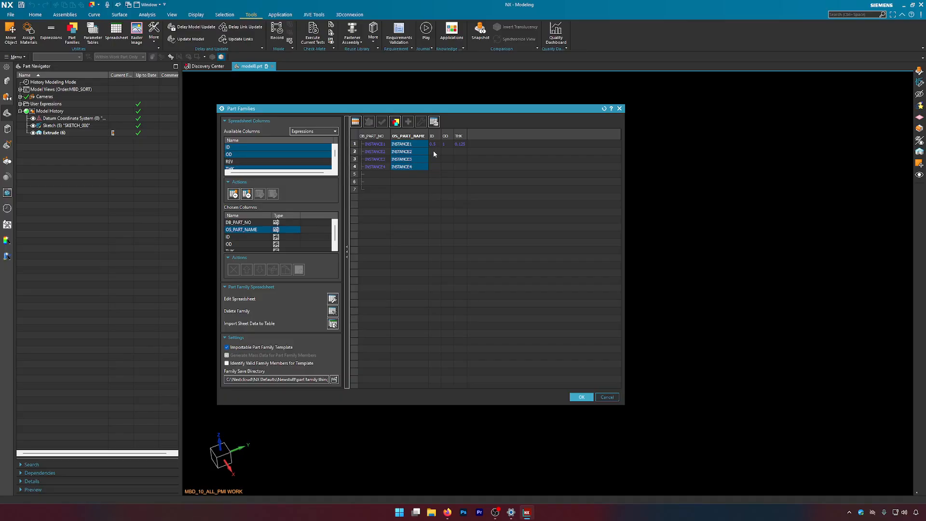
# Give members 2 to 4 ID 0.5 and OD 1, with THK values of 0.25, 0.375 and 0.5
pyautogui.doubleClick(434, 151)
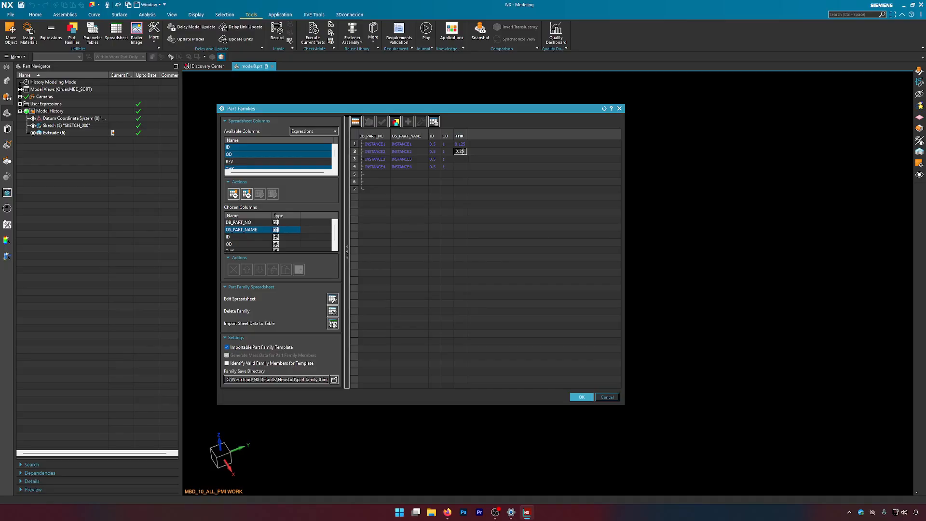
pyautogui.press('Return')
pyautogui.write('0.375')
pyautogui.press('Return')
# Create the member parts from all four table rows, close the creation report and accept the part family definition
pyautogui.moveTo(372, 145); pyautogui.dragTo(461, 167)
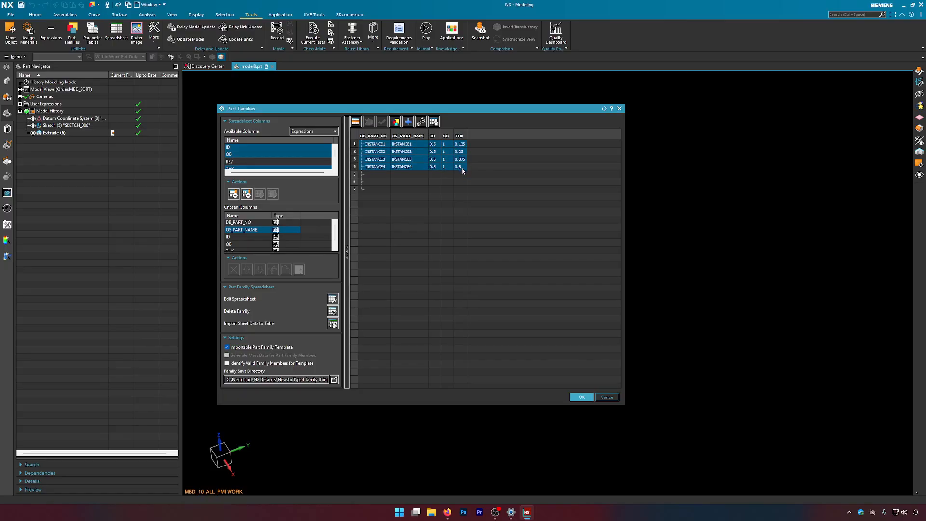
pyautogui.click(408, 123)
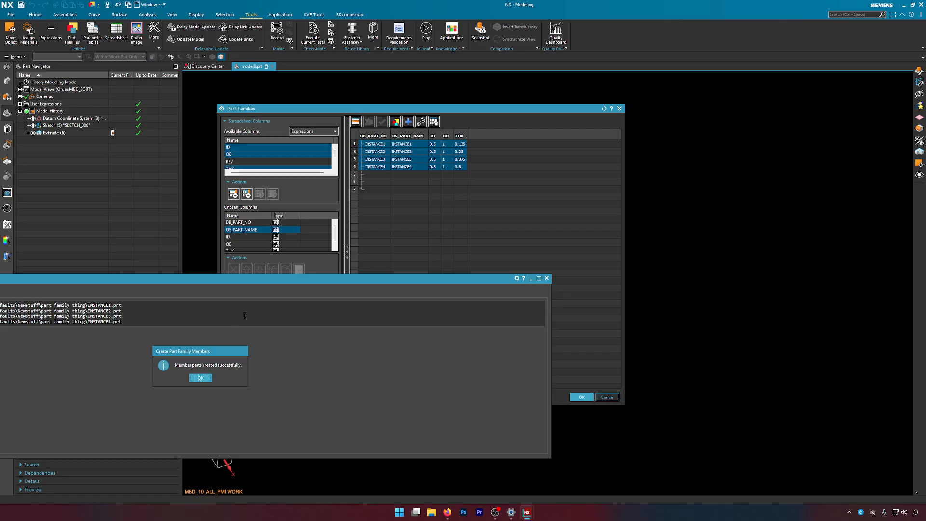
pyautogui.moveTo(296, 284); pyautogui.dragTo(554, 198)
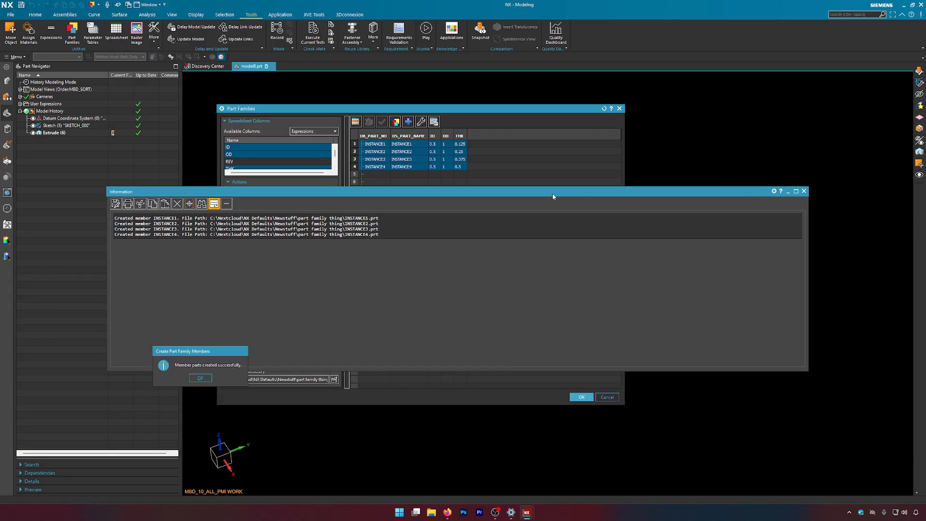
pyautogui.click(202, 378)
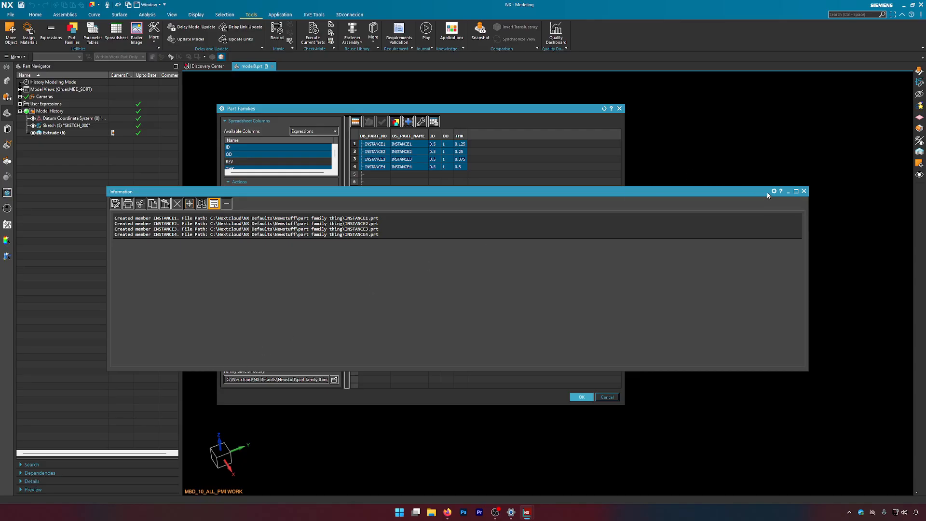
pyautogui.click(803, 192)
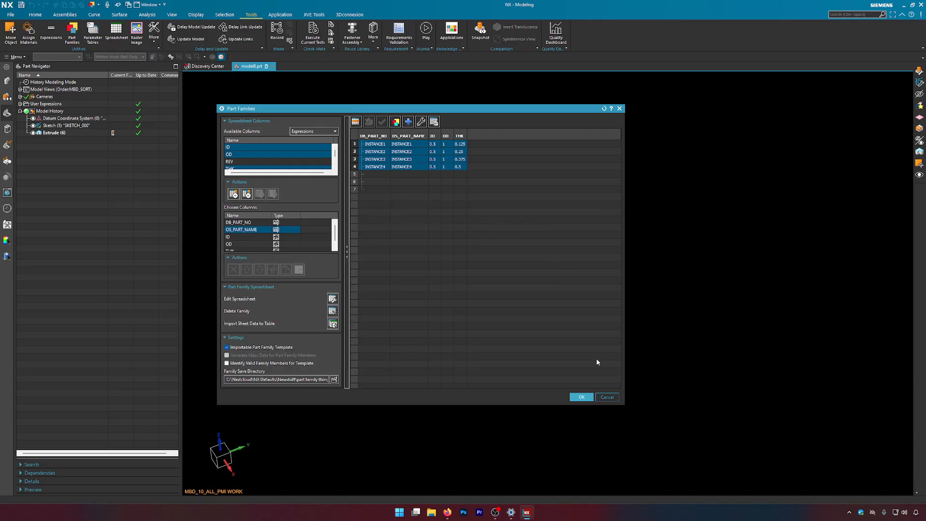
pyautogui.click(580, 399)
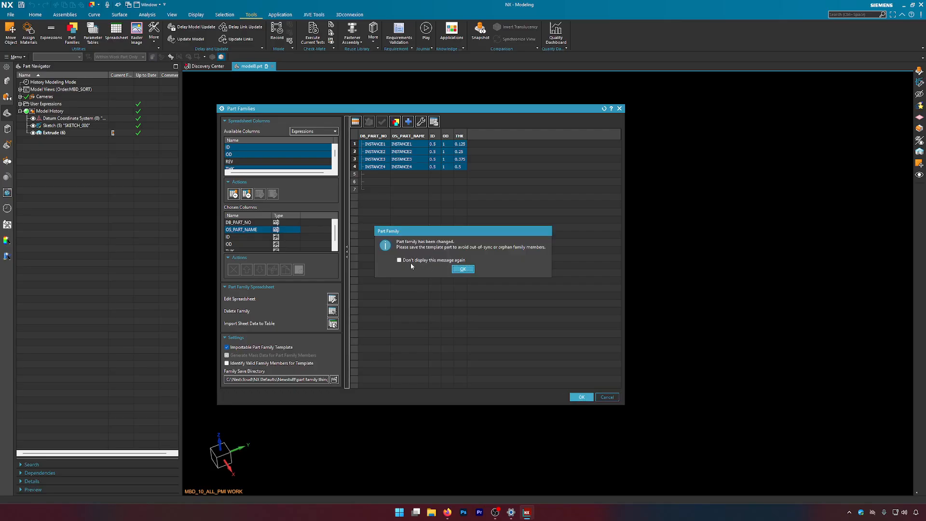
pyautogui.click(463, 270)
pyautogui.click(459, 268)
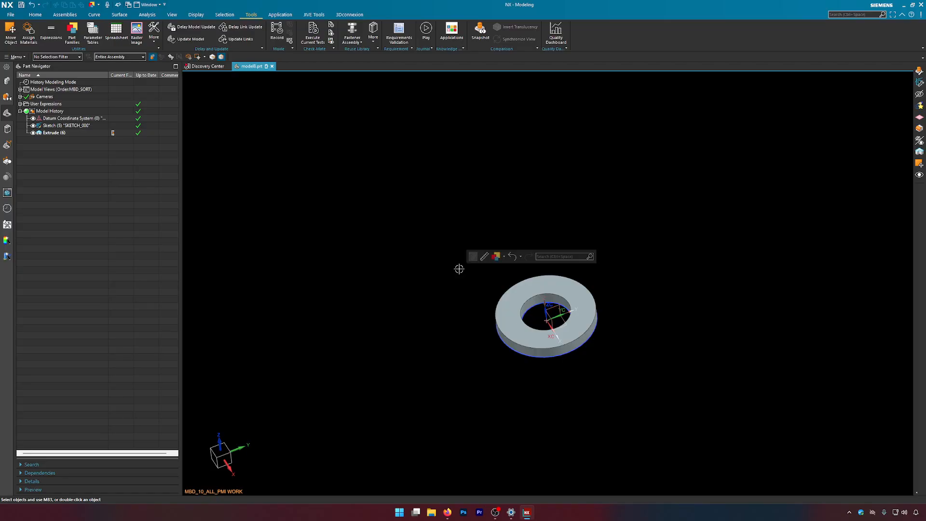
# Save the washer template part in the "part family thing" folder under its existing name
pyautogui.hotkey('ctrl', 's')
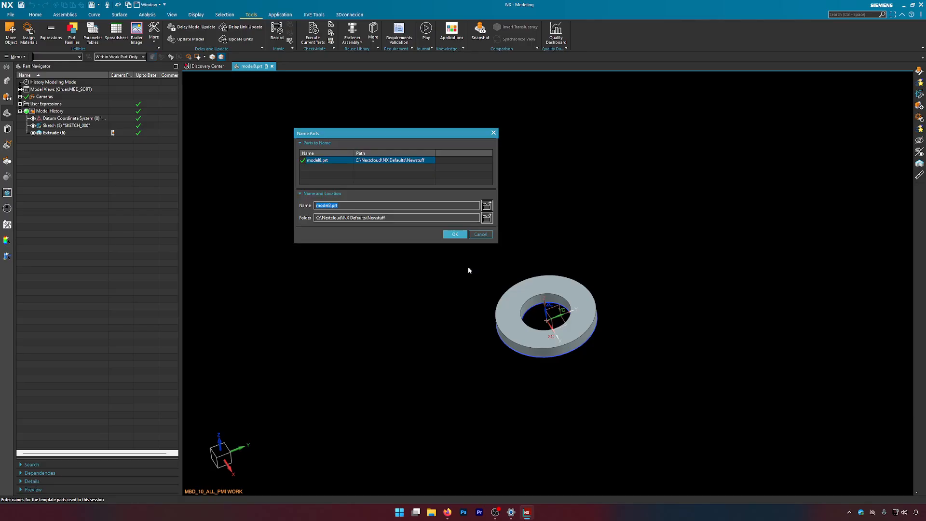
pyautogui.click(487, 218)
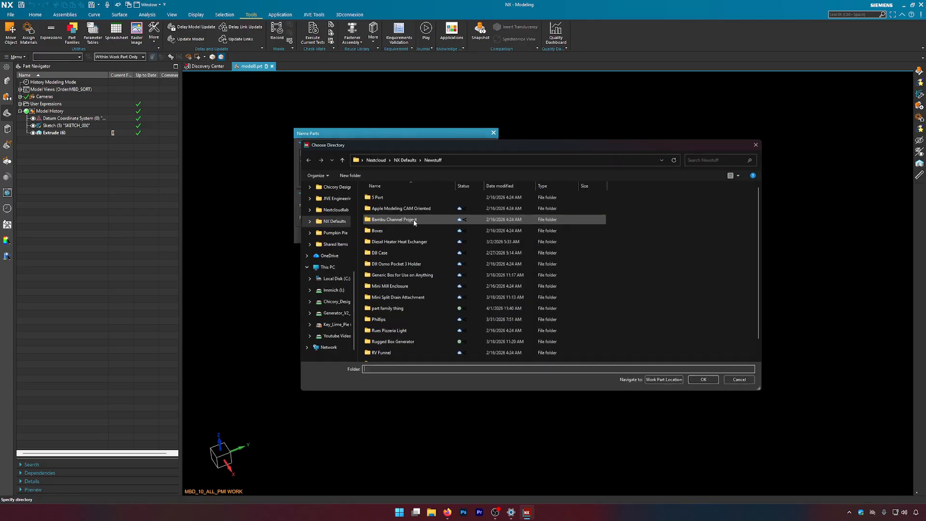
pyautogui.doubleClick(398, 290)
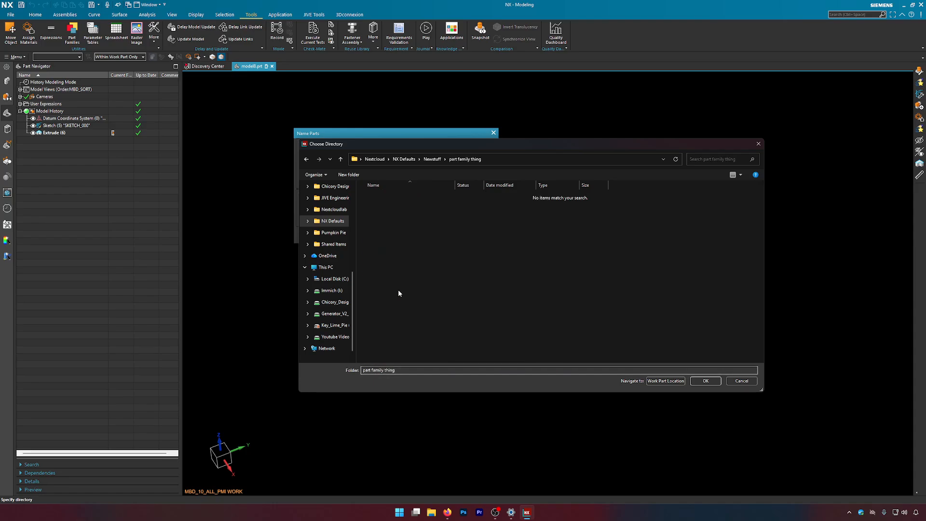
pyautogui.click(704, 381)
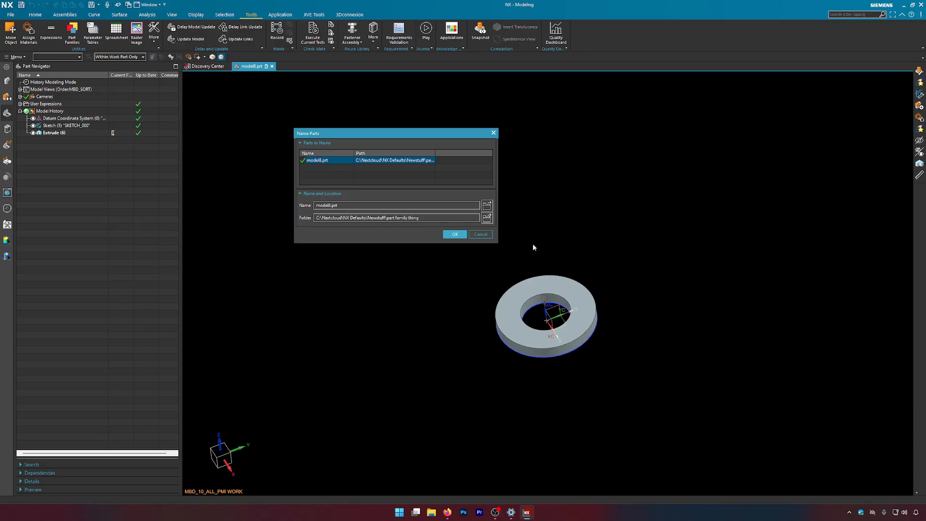
pyautogui.click(454, 234)
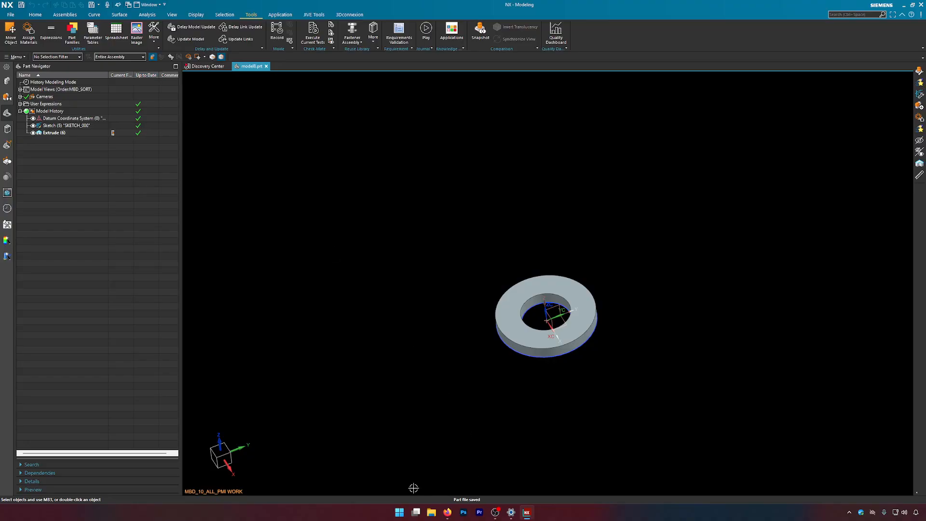
# Open the INSTANCE4 member part from the "part family thing" folder and view its solid at an angle
pyautogui.click(10, 13)
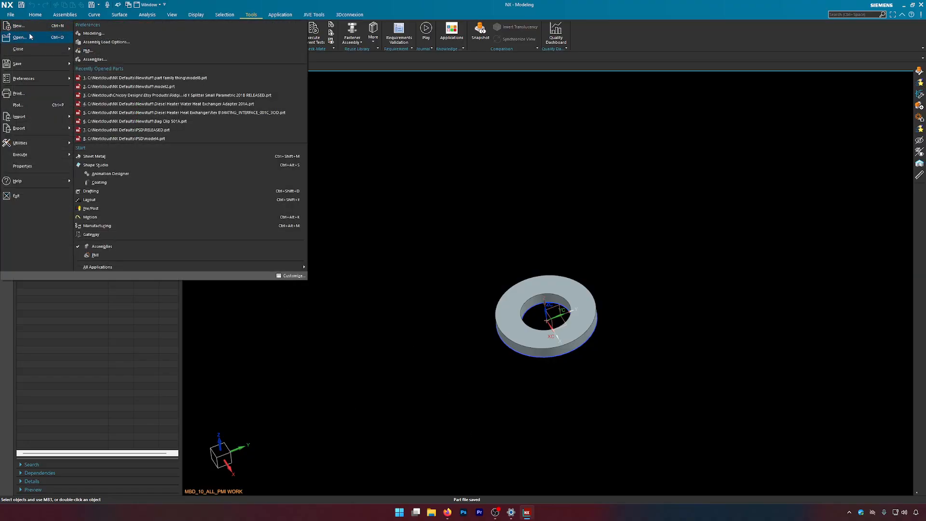
pyautogui.click(13, 41)
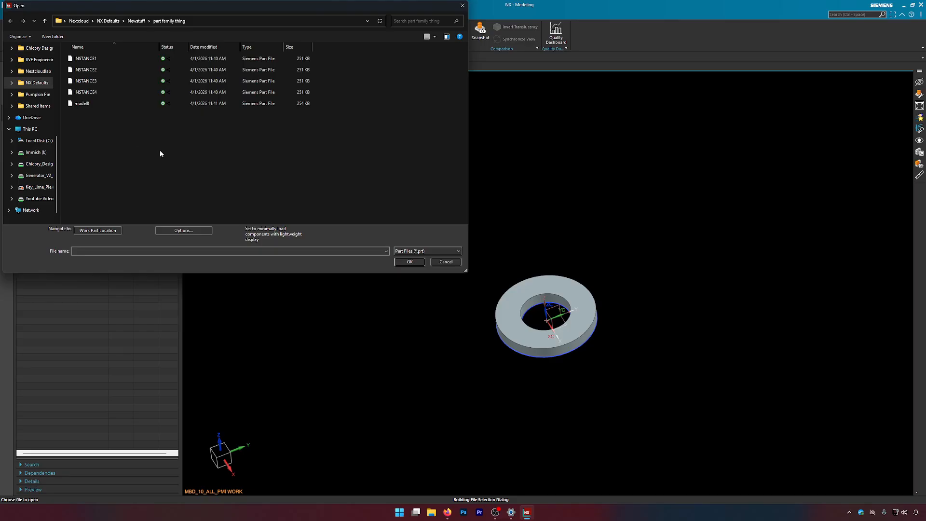
pyautogui.doubleClick(100, 92)
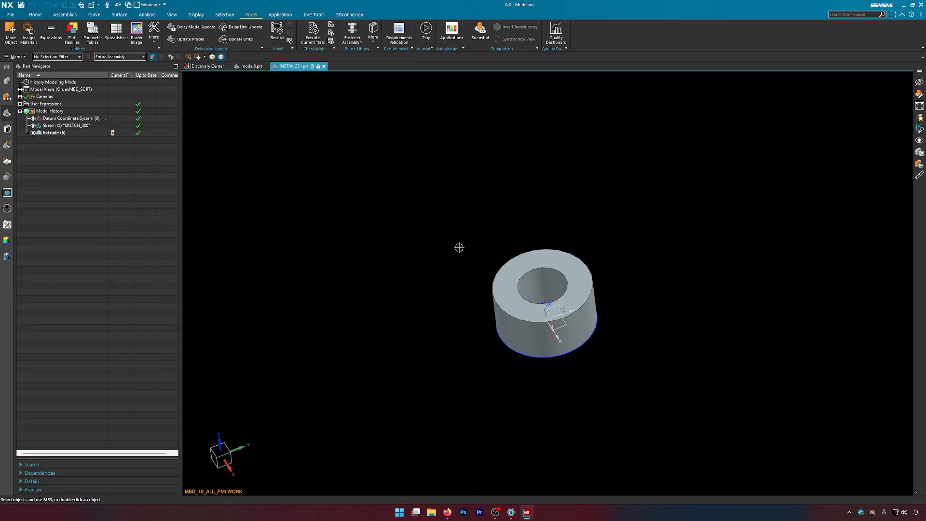
pyautogui.moveTo(466, 261)
pyautogui.mouseDown(button='middle')
pyautogui.moveTo(469, 251)
pyautogui.moveTo(457, 250)
pyautogui.mouseUp(button='middle')
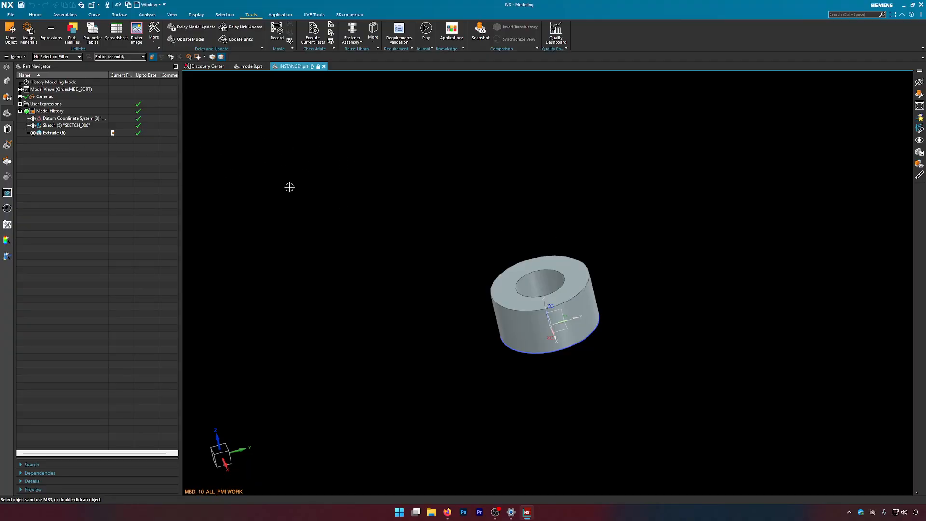
# Check INSTANCE4's expressions list and the ID and OD dimensions in its washer sketch, closing both without changes
pyautogui.hotkey('ctrl', 'e')
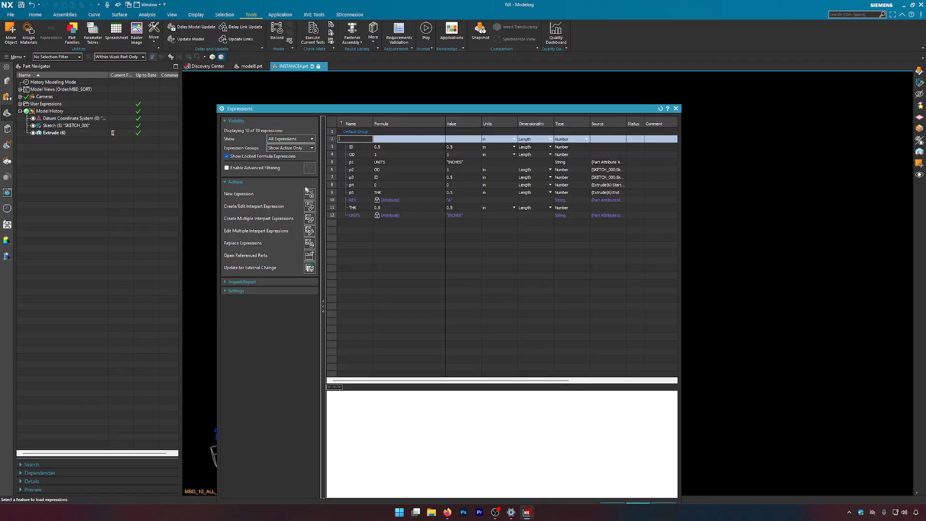
pyautogui.click(675, 109)
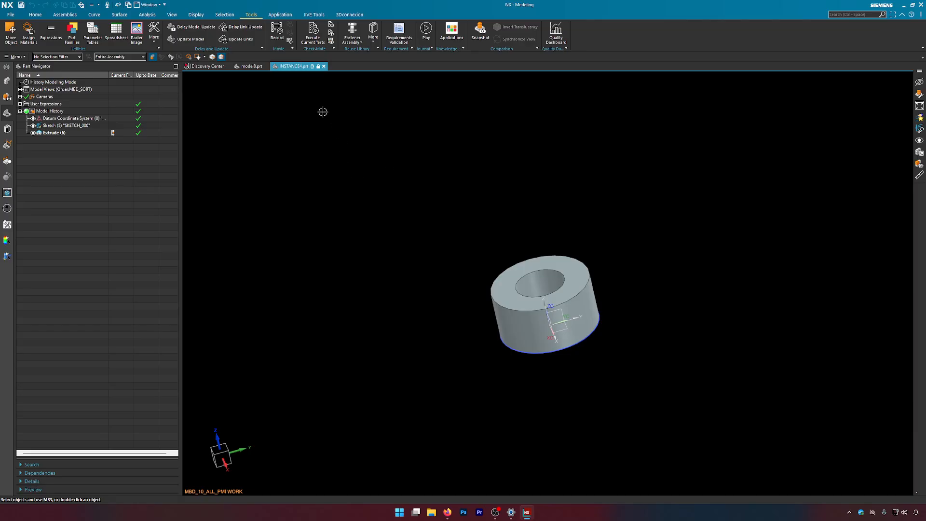
pyautogui.doubleClick(64, 127)
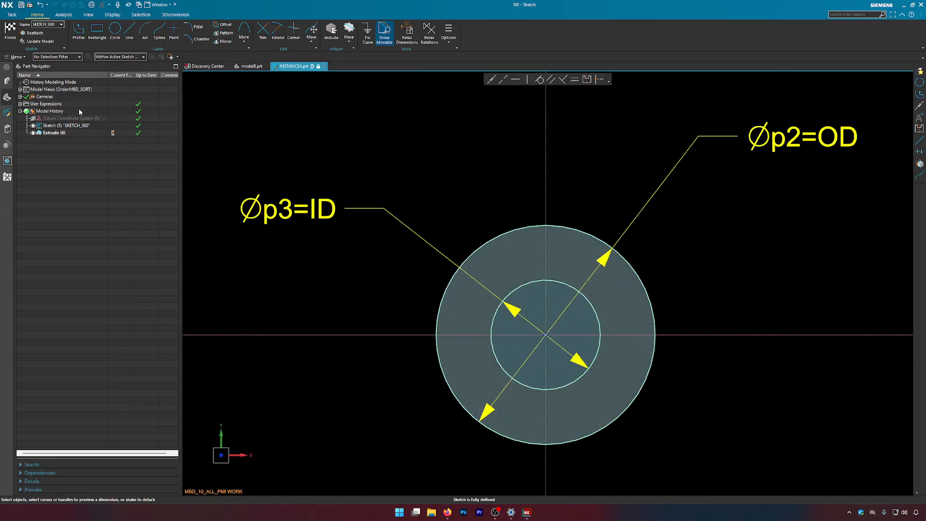
pyautogui.click(17, 38)
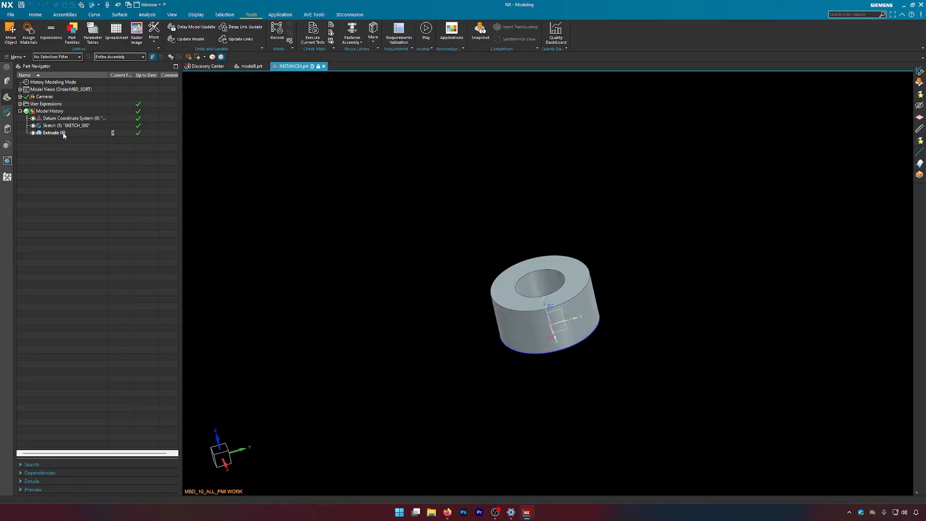
# Override the end distance of INSTANCE4's extrude with a constant 1 in, view the taller solid, and close the part without saving
pyautogui.doubleClick(52, 133)
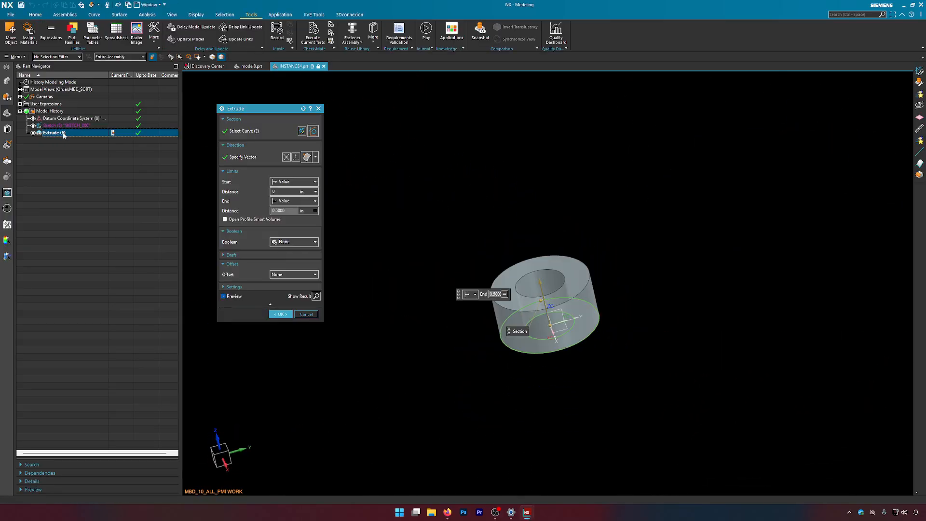
pyautogui.click(316, 211)
pyautogui.click(333, 265)
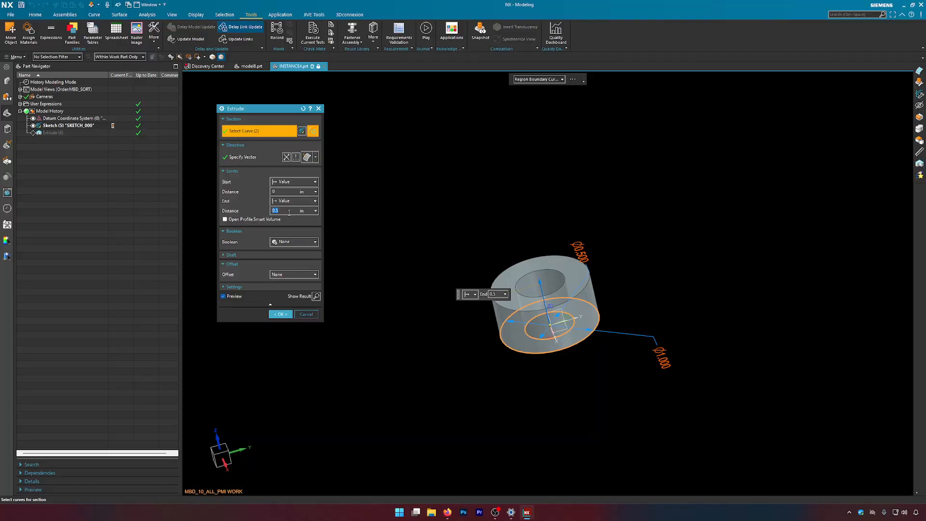
pyautogui.write('1')
pyautogui.press('Return')
pyautogui.click(276, 316)
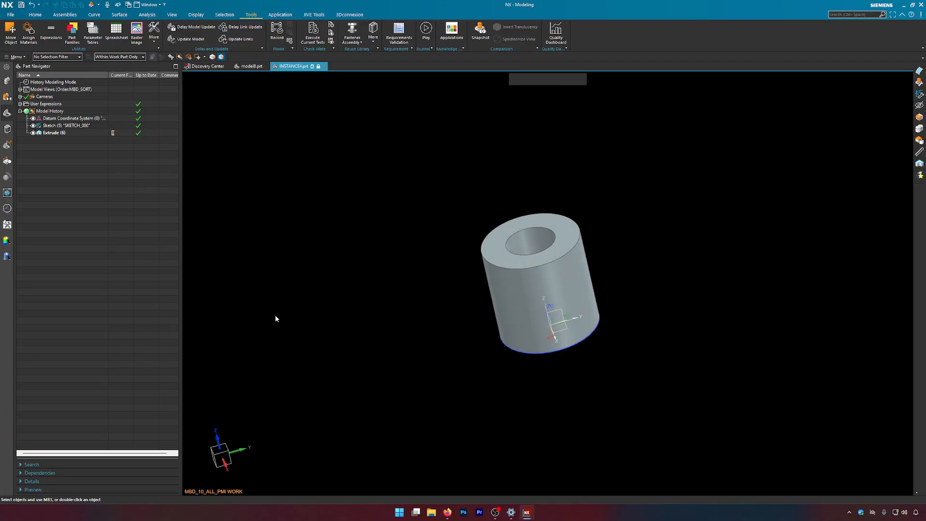
pyautogui.moveTo(358, 289); pyautogui.dragTo(362, 289, button='middle')
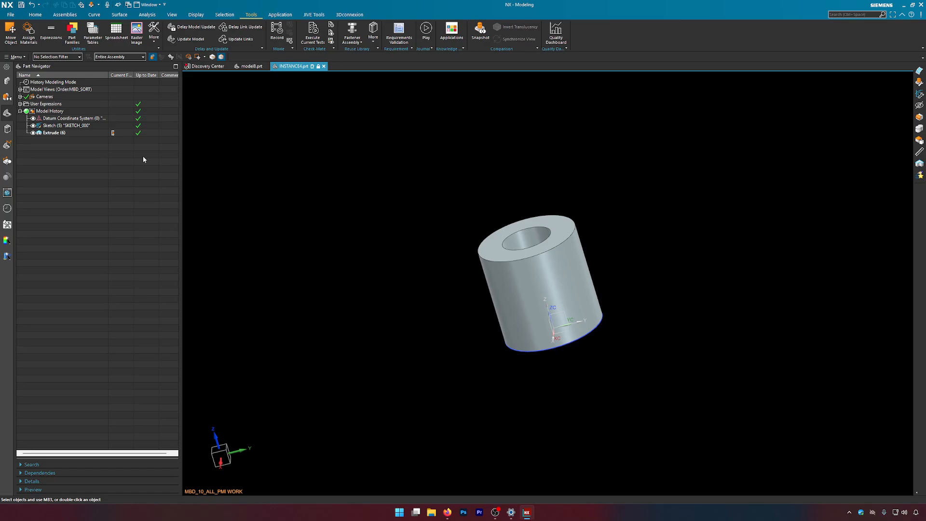
pyautogui.click(324, 66)
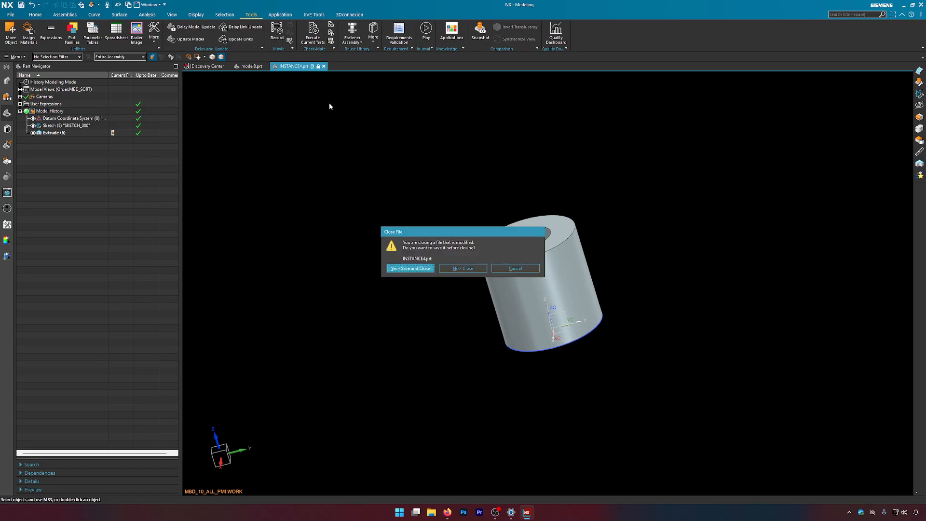
pyautogui.click(462, 268)
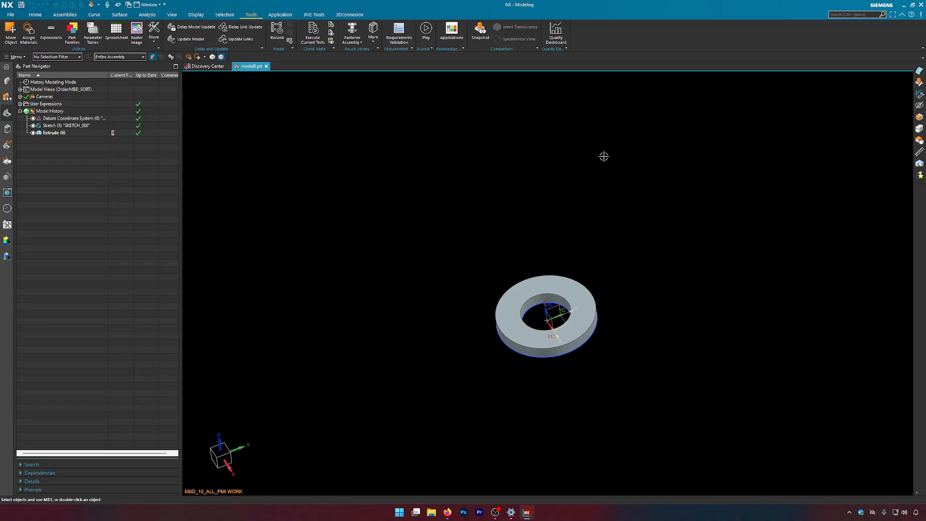
# Create the parent assembly assembly1.prt for the washer from the JIVE Seed File English ASM MBD template in the "part family thing" folder
pyautogui.click(64, 15)
pyautogui.click(91, 30)
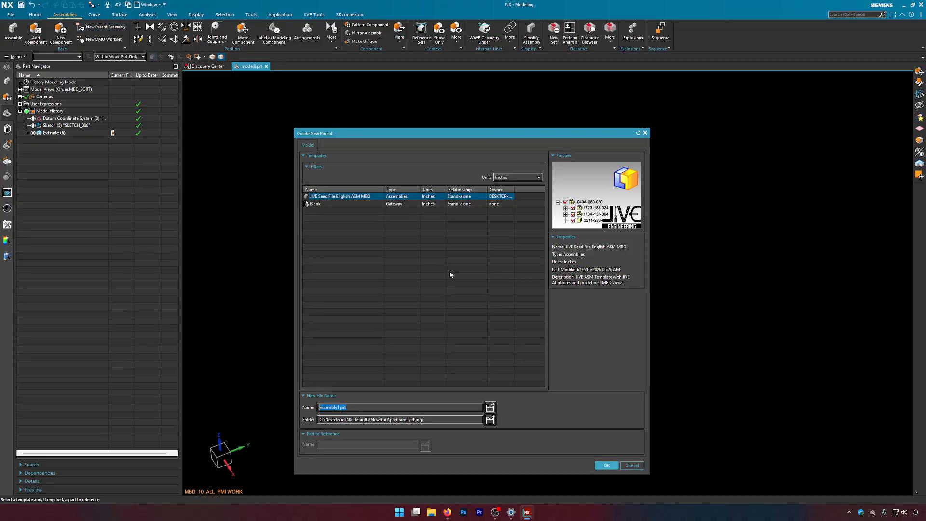
pyautogui.click(605, 465)
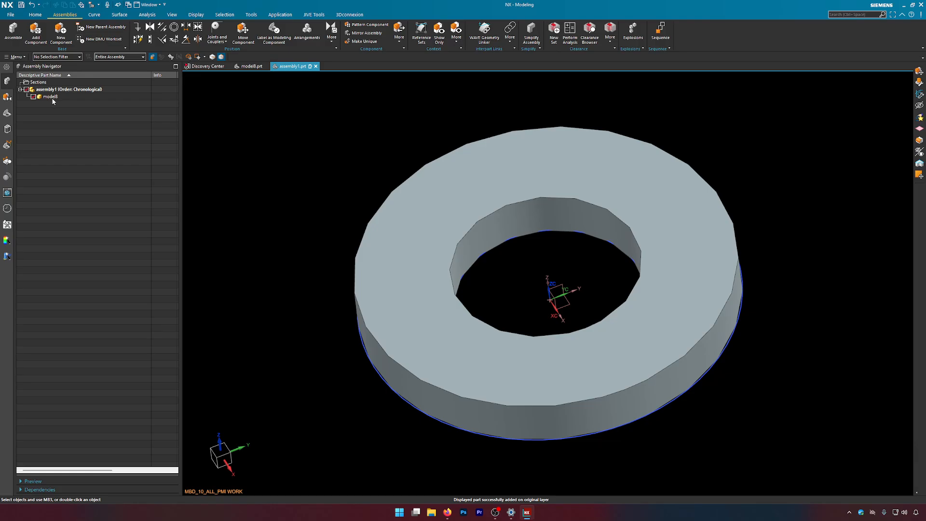
# Try replacing the model8 component with a member of its own part family, browse INSTANCE1 to INSTANCE4, and cancel
pyautogui.rightClick(53, 100)
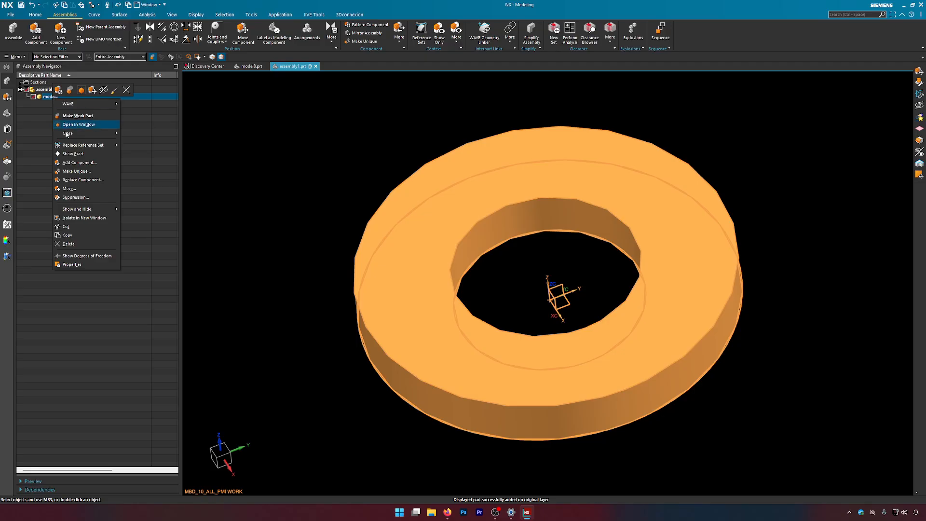
pyautogui.click(83, 180)
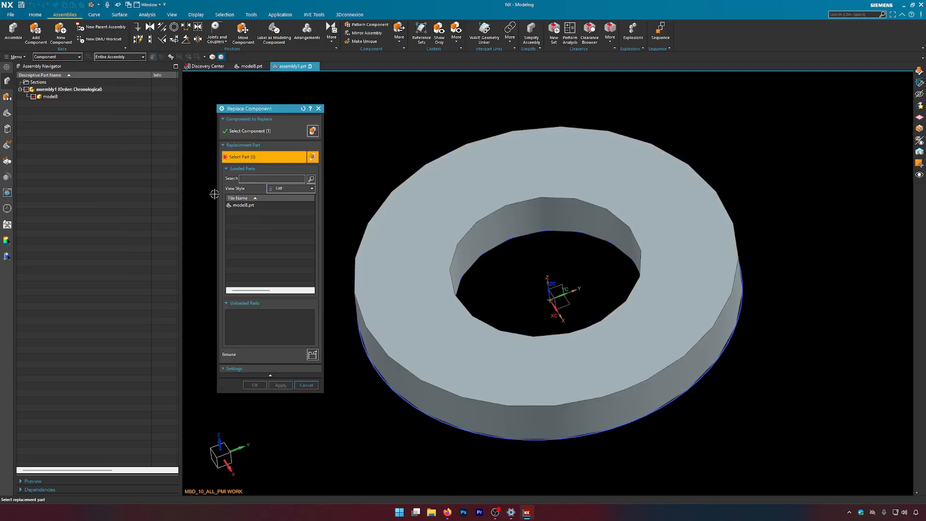
pyautogui.click(243, 206)
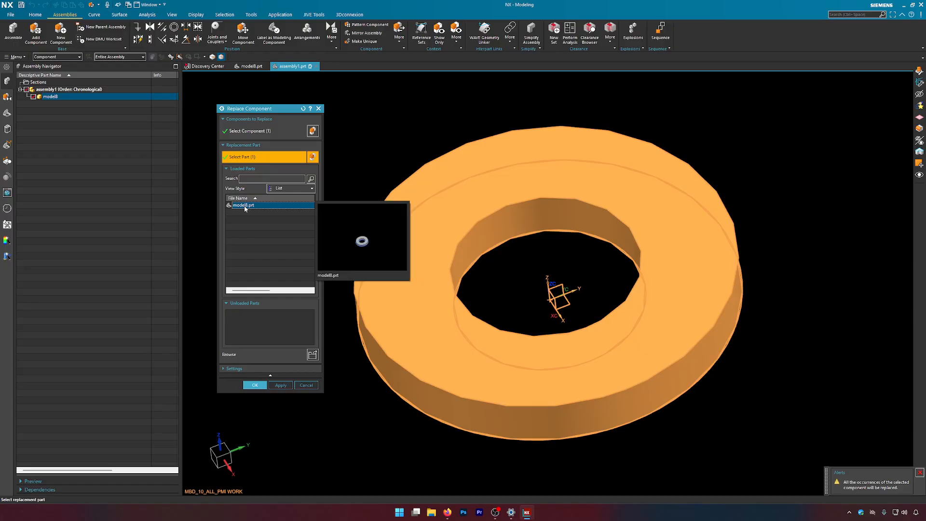
pyautogui.click(251, 385)
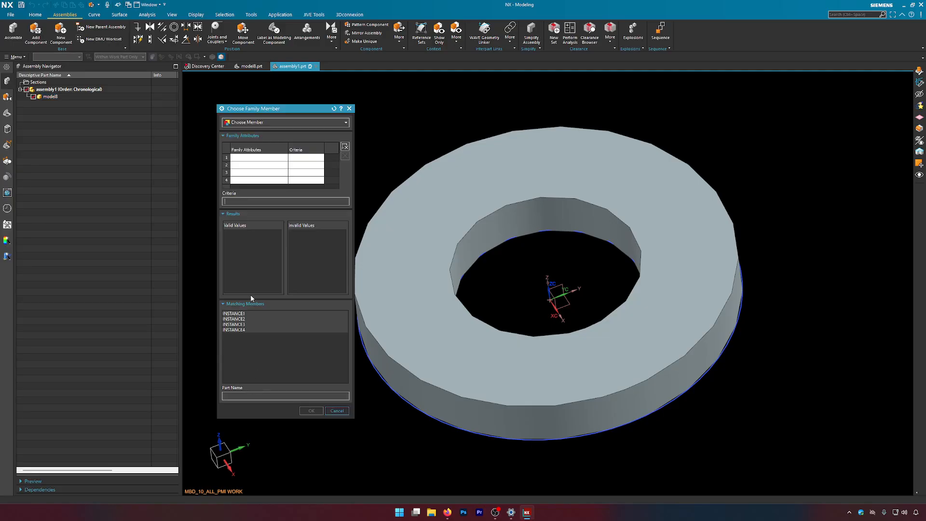
pyautogui.moveTo(249, 110); pyautogui.dragTo(124, 96)
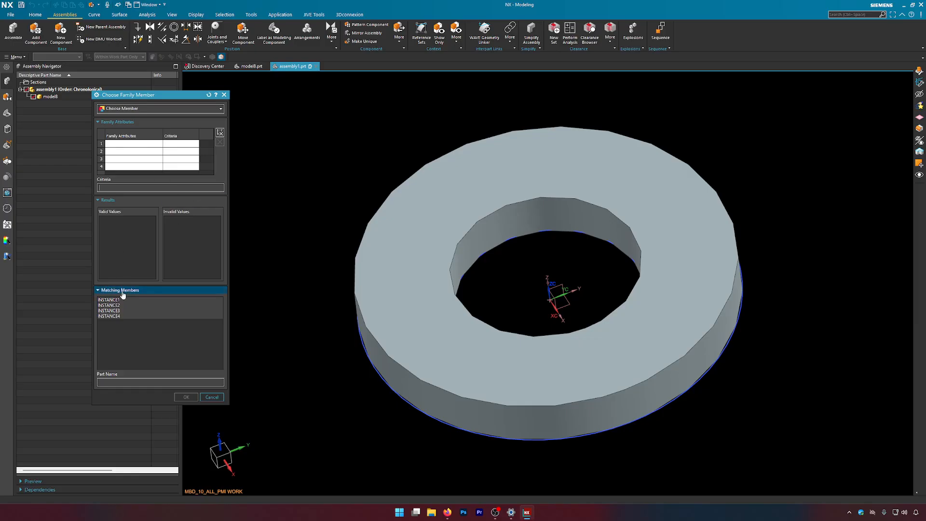
pyautogui.click(110, 300)
pyautogui.click(112, 306)
pyautogui.click(114, 311)
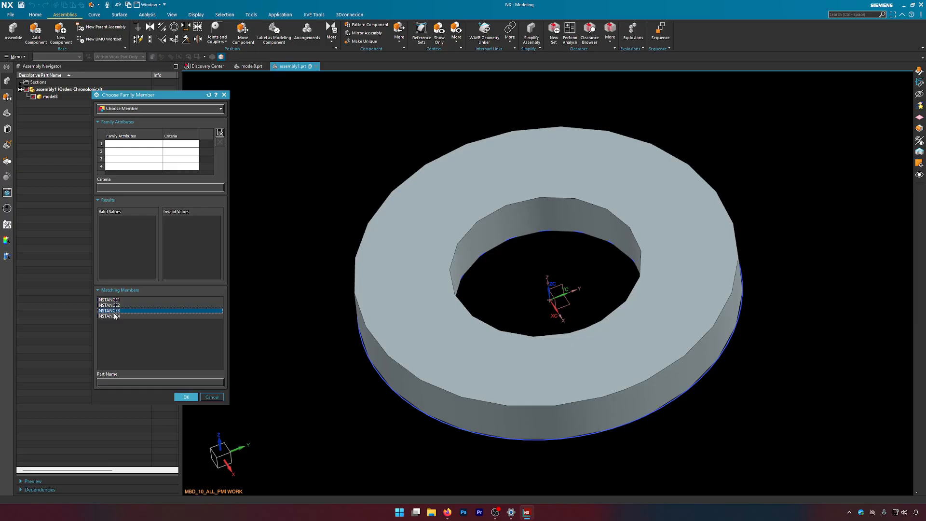
pyautogui.click(116, 316)
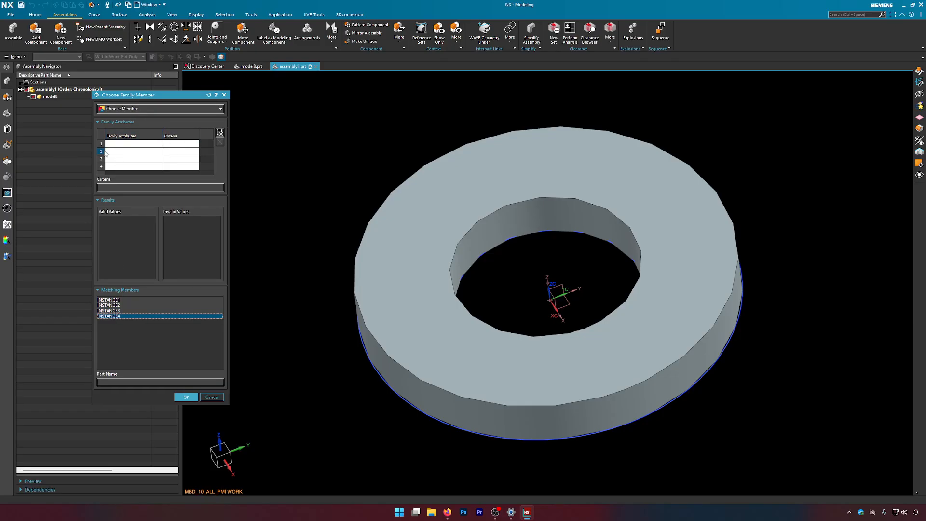
pyautogui.click(217, 399)
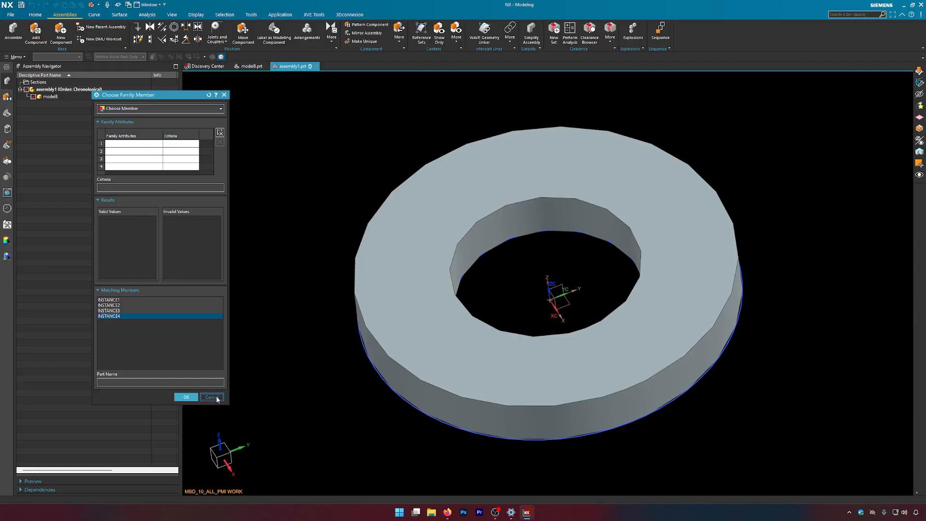
# Change the user interface theme to Light (Recommended) and dismiss the resulting message
pyautogui.click(15, 57)
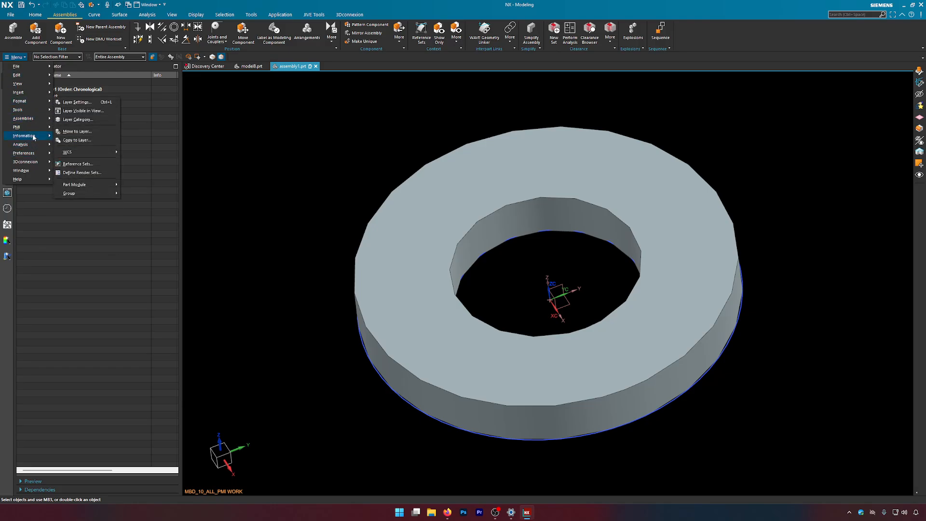
pyautogui.moveTo(32, 159)
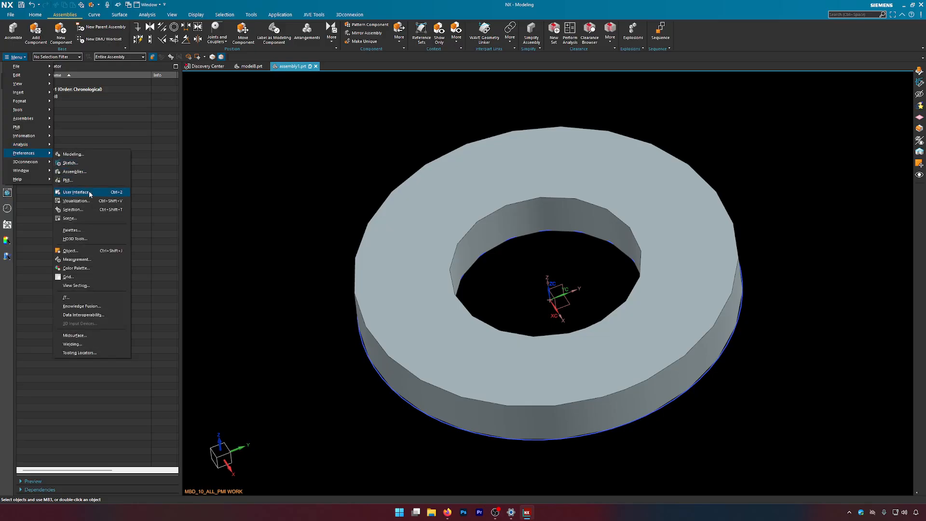
pyautogui.click(117, 189)
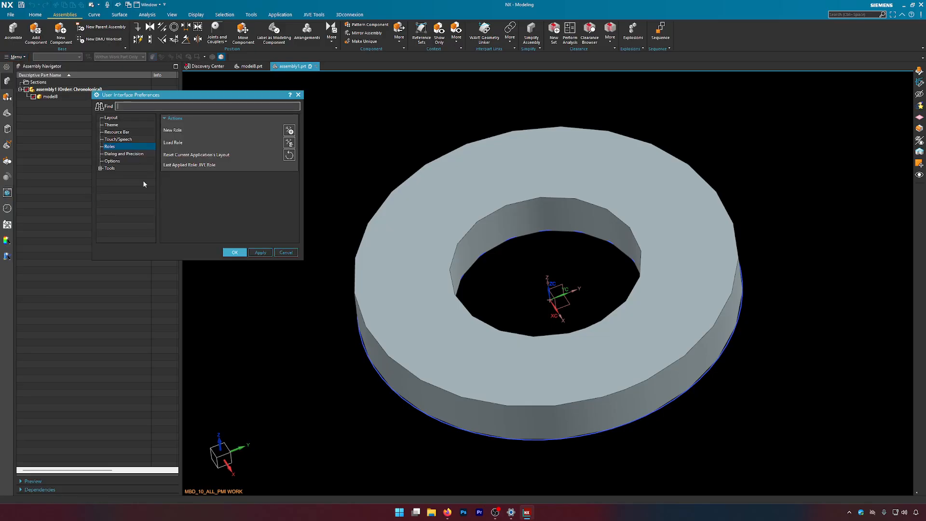
pyautogui.click(112, 125)
pyautogui.click(253, 128)
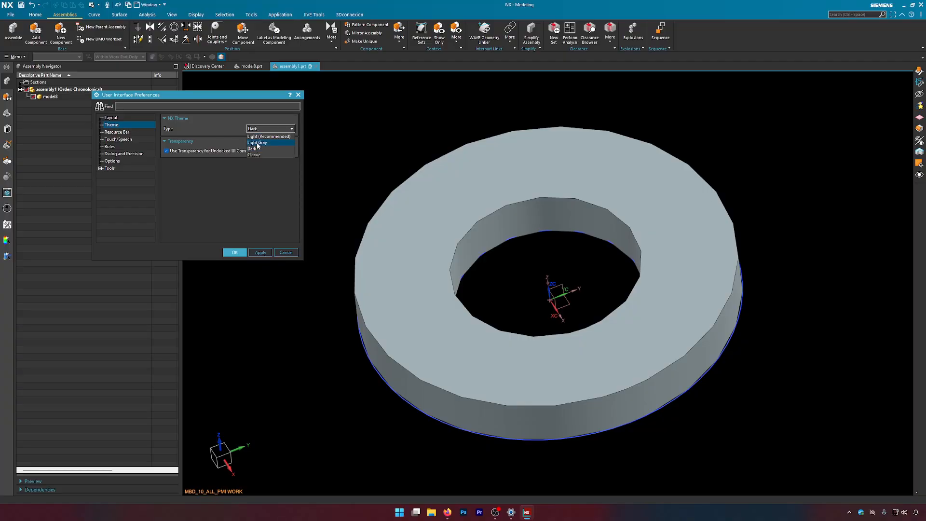
pyautogui.click(261, 136)
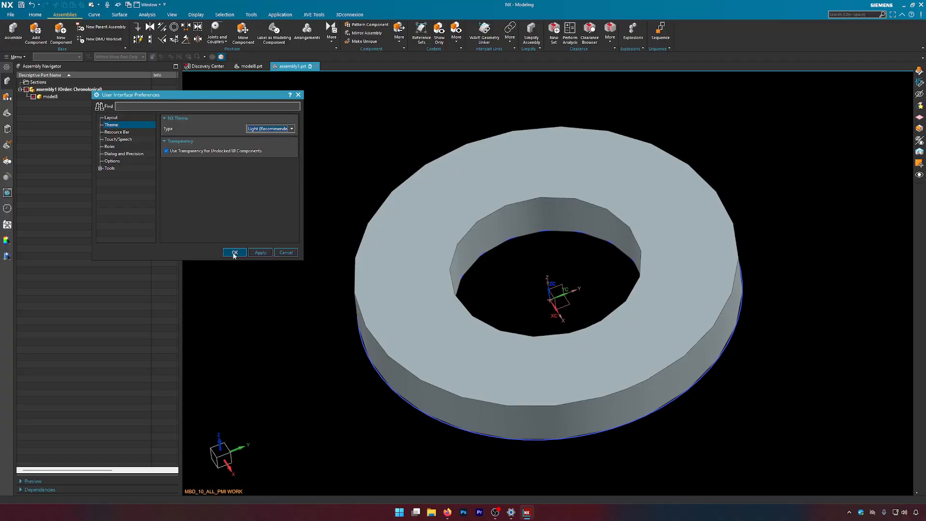
pyautogui.click(234, 253)
pyautogui.click(463, 265)
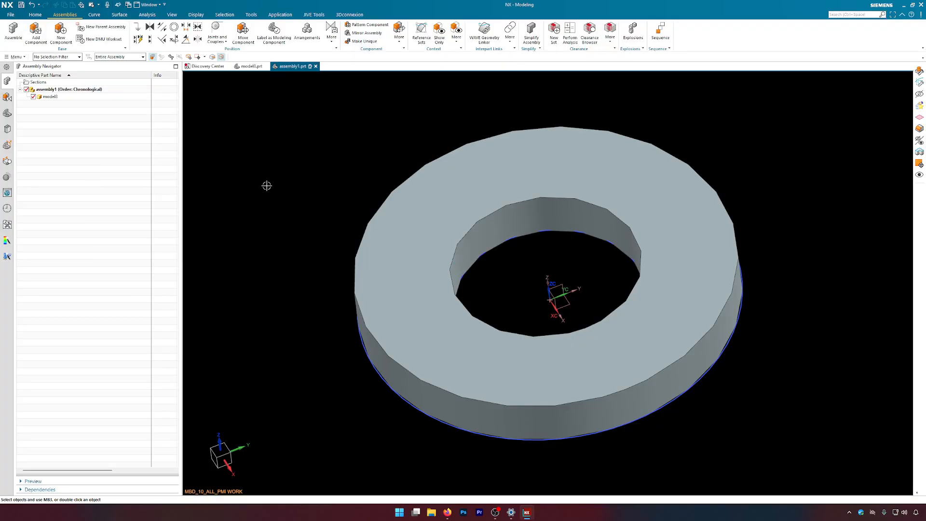
# Examine the family member choices for replacing model8 by ID, OD and THK, filter members to THK 0.25, and cancel the replacement
pyautogui.rightClick(70, 97)
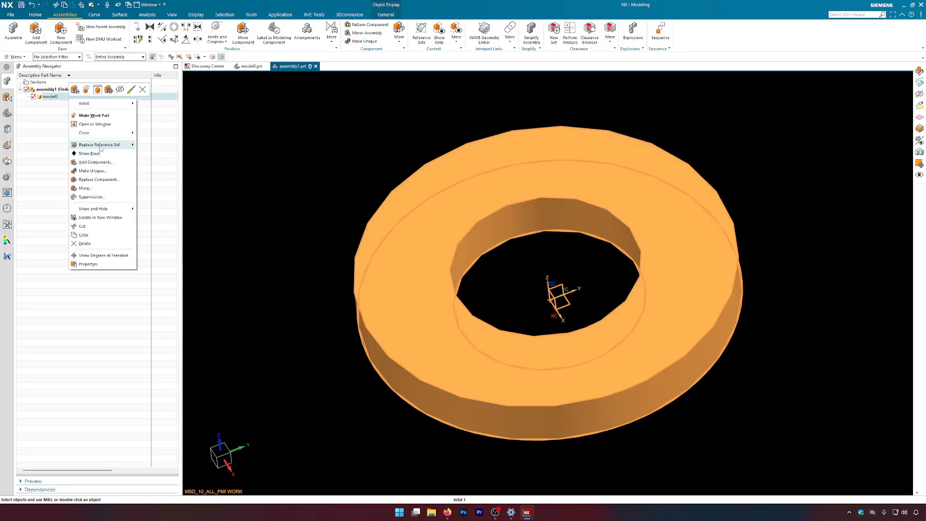
pyautogui.click(107, 180)
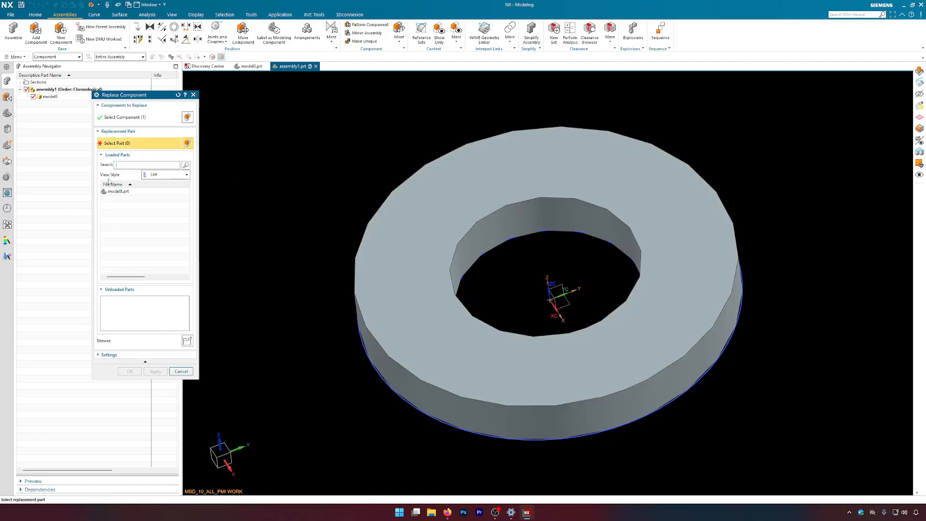
pyautogui.click(121, 191)
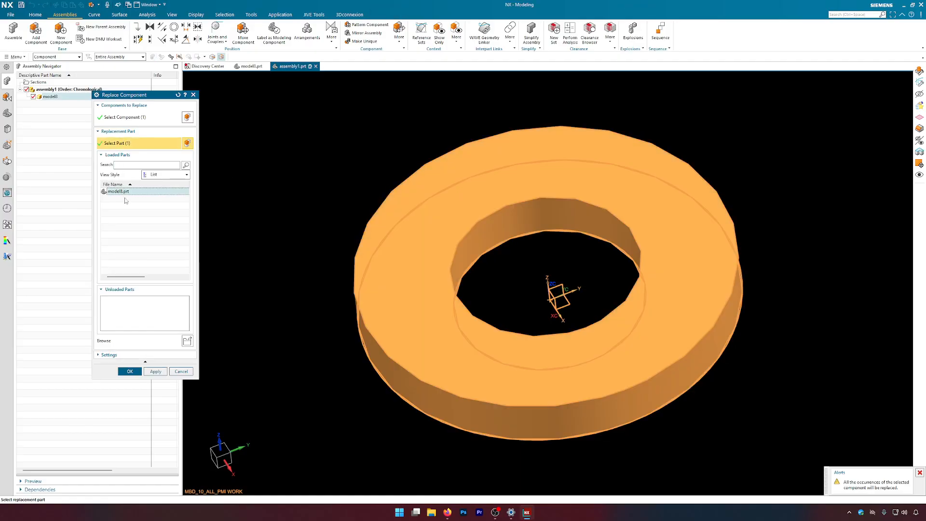
pyautogui.click(130, 370)
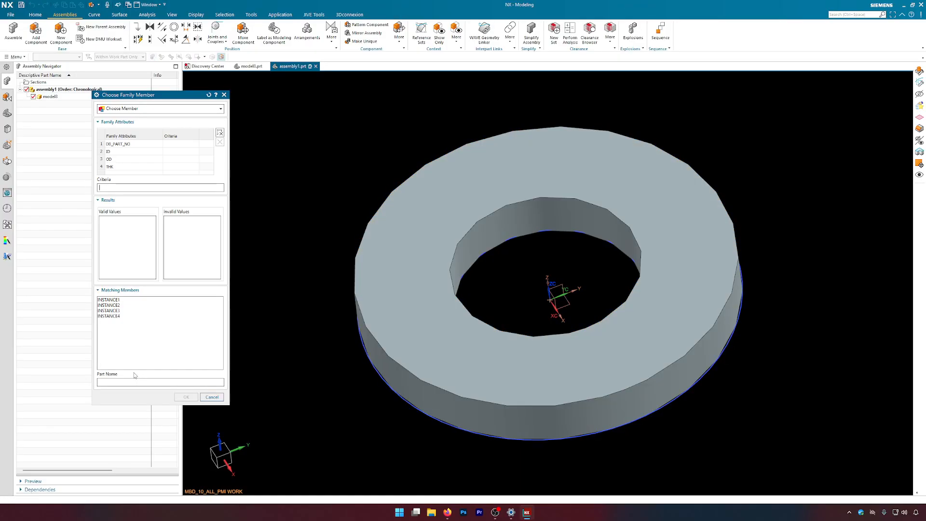
pyautogui.click(119, 152)
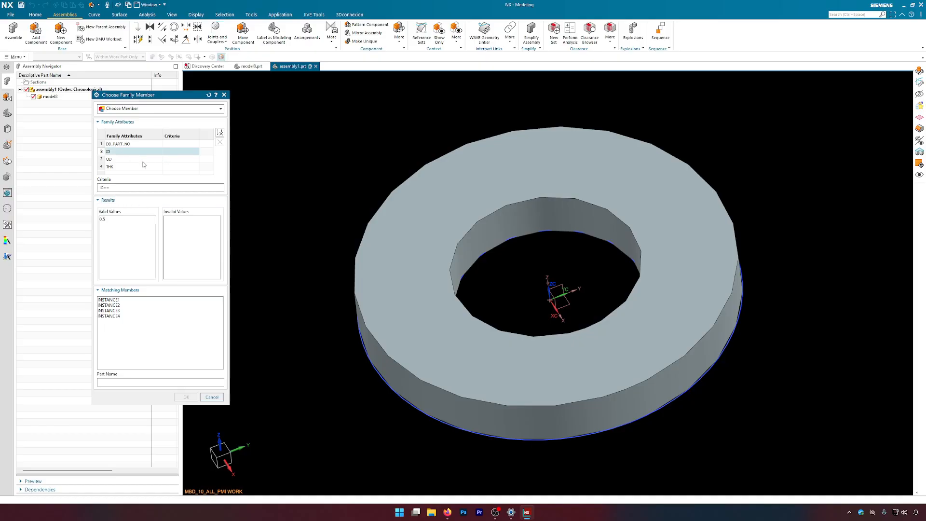
pyautogui.click(115, 160)
pyautogui.click(115, 153)
pyautogui.click(110, 167)
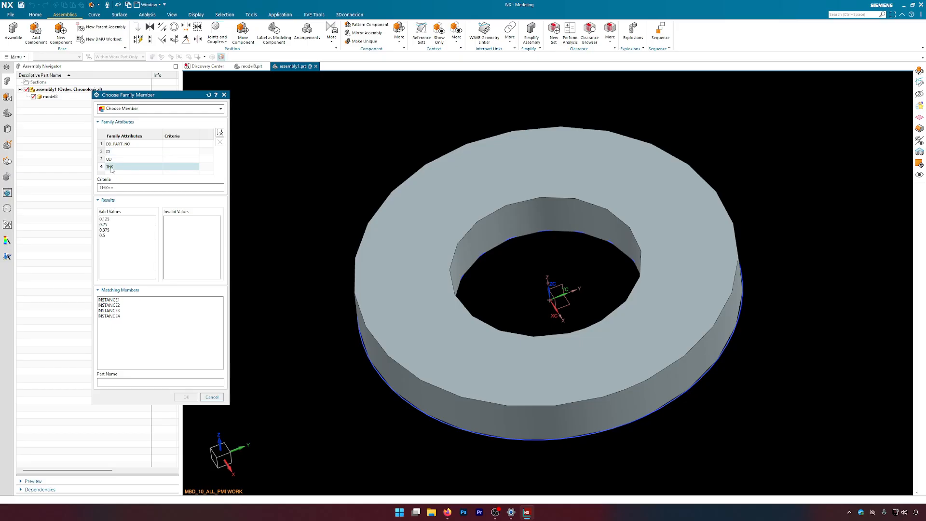
pyautogui.click(103, 224)
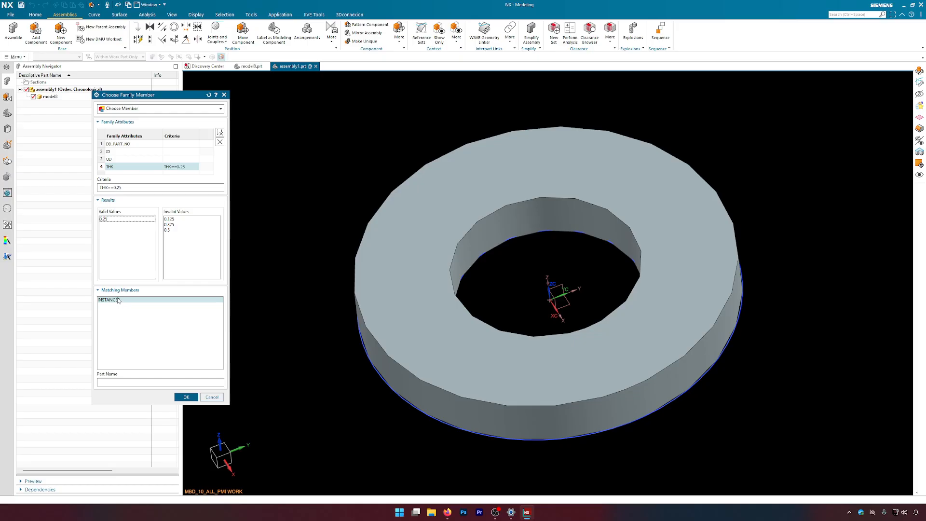
pyautogui.click(217, 397)
# Examine the washer in the assembly, then switch to the model8 part and view its solid from different angles
pyautogui.moveTo(286, 394); pyautogui.dragTo(287, 383, button='middle')
pyautogui.scroll(2, 287, 382)
pyautogui.scroll(-4, 287, 382)
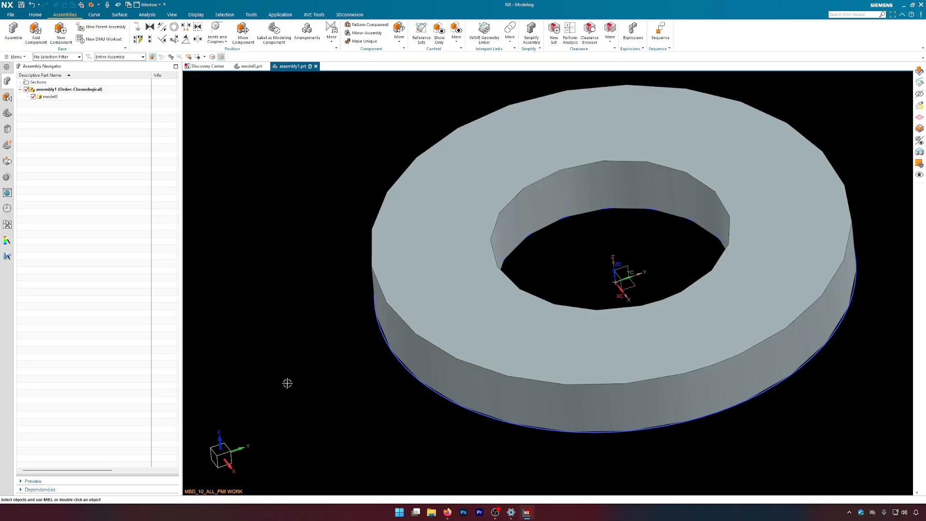
pyautogui.scroll(1, 287, 397)
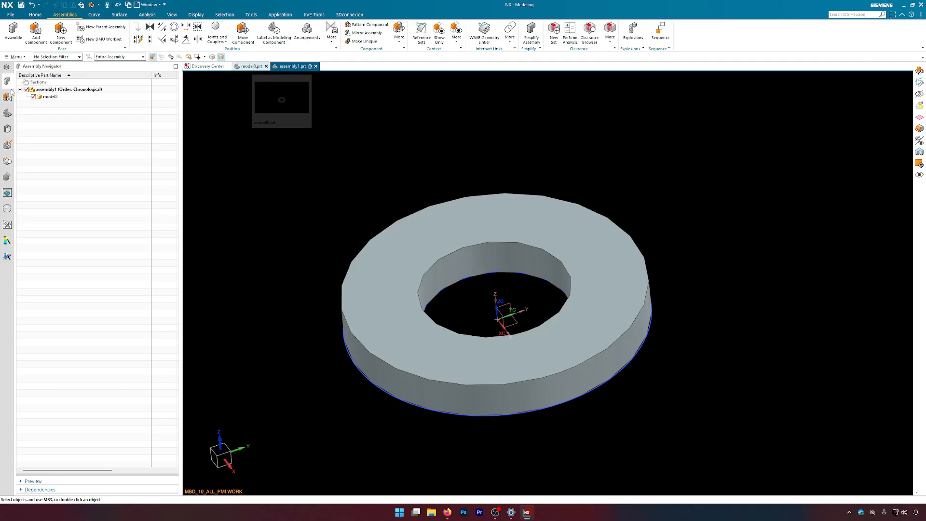
pyautogui.click(251, 66)
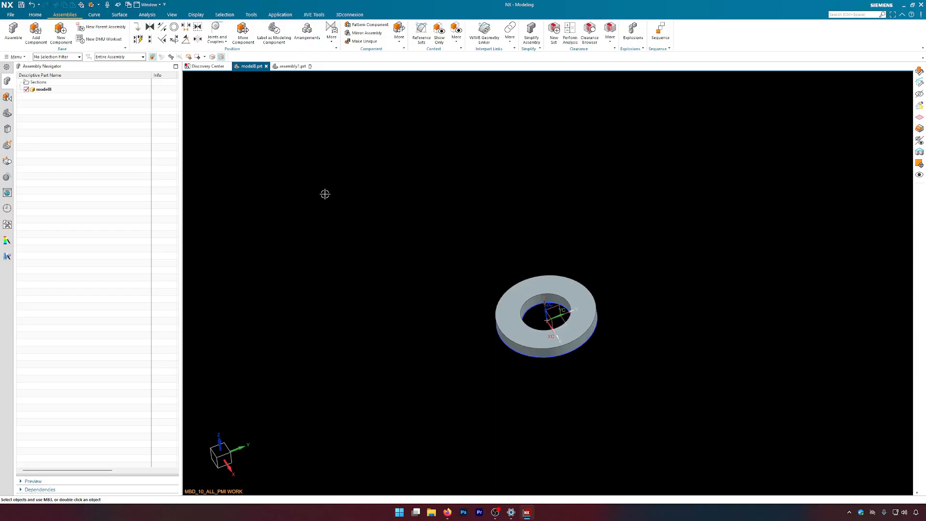
pyautogui.moveTo(325, 193); pyautogui.dragTo(516, 251, button='middle')
pyautogui.scroll(5, 516, 251)
pyautogui.moveTo(430, 240); pyautogui.dragTo(320, 219, button='middle')
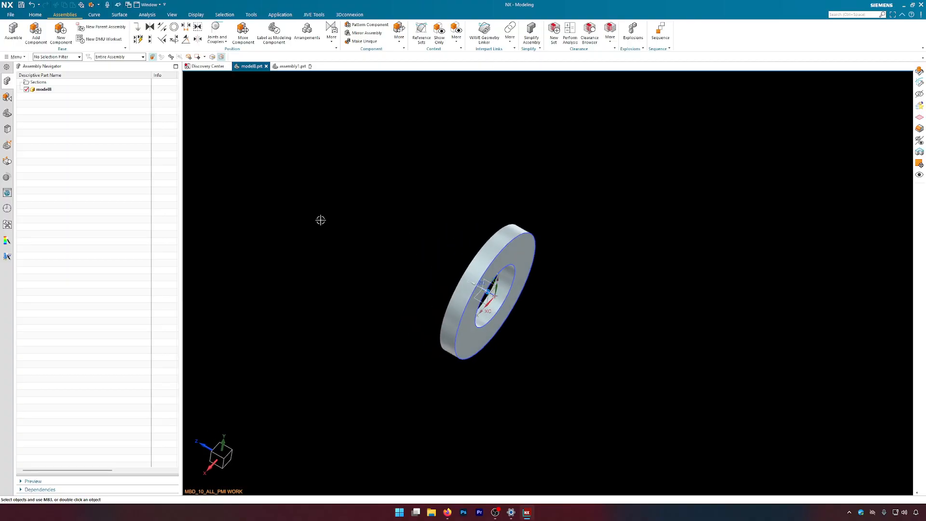